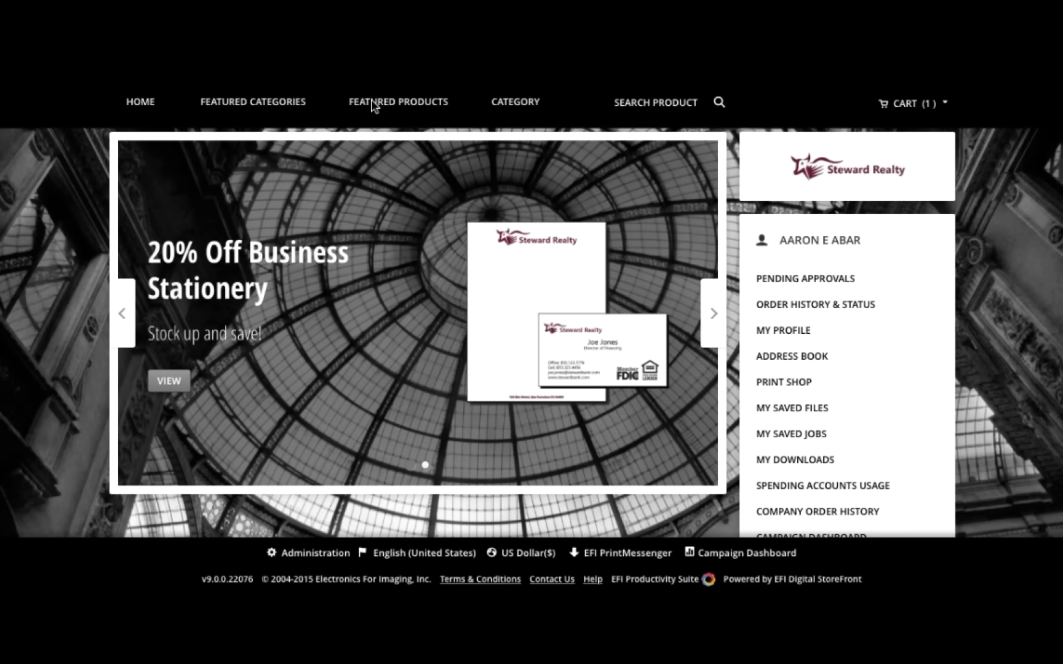
- Start a Batch Mode order for the Crash Course Postcard and show the Versioned Data choices
{"action": "left_click", "coordinate": [384, 106]}
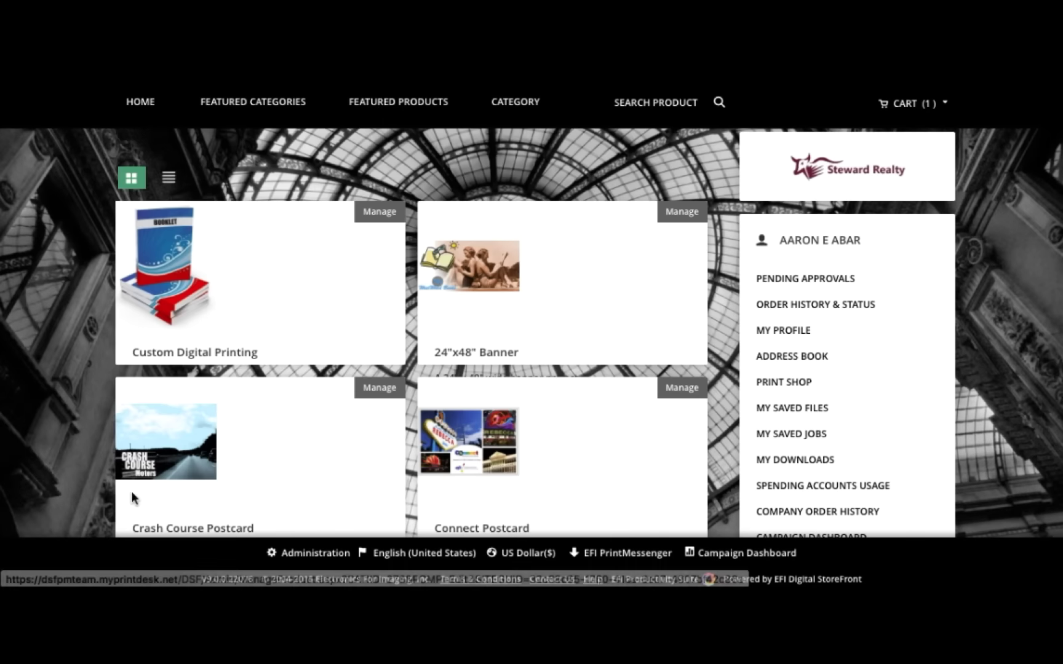
{"action": "left_click", "coordinate": [155, 443]}
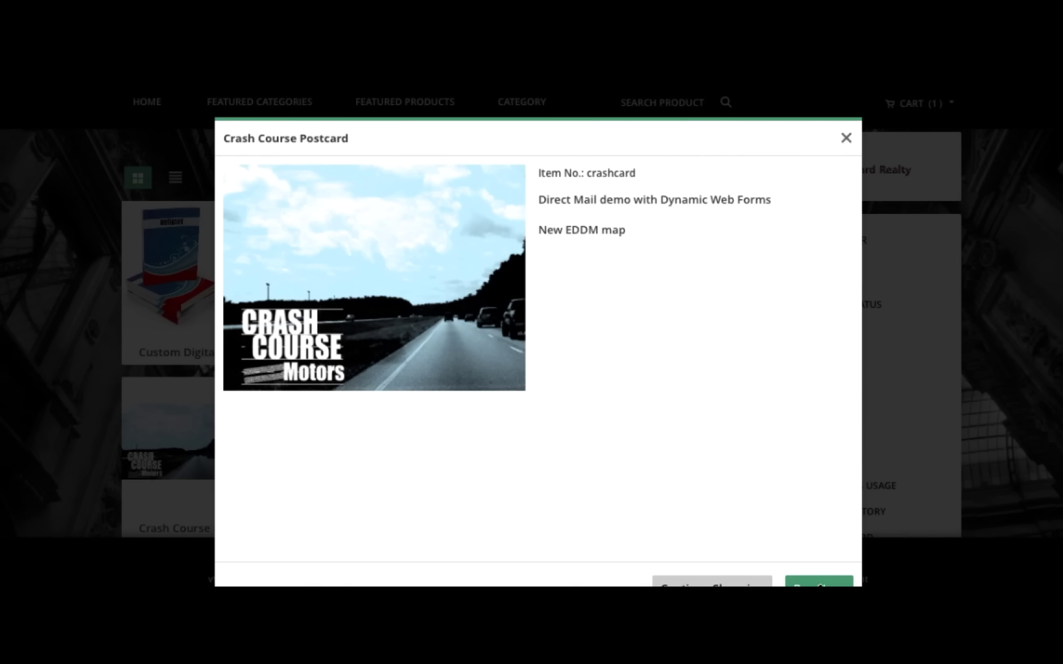
{"action": "left_click", "coordinate": [849, 578]}
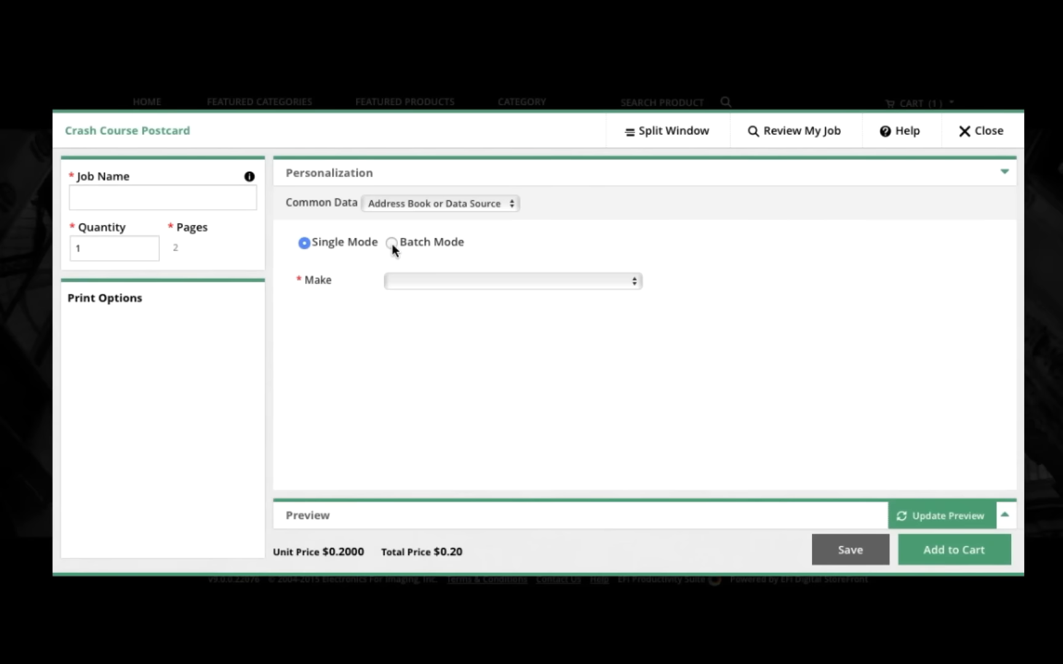
{"action": "left_click", "coordinate": [391, 243]}
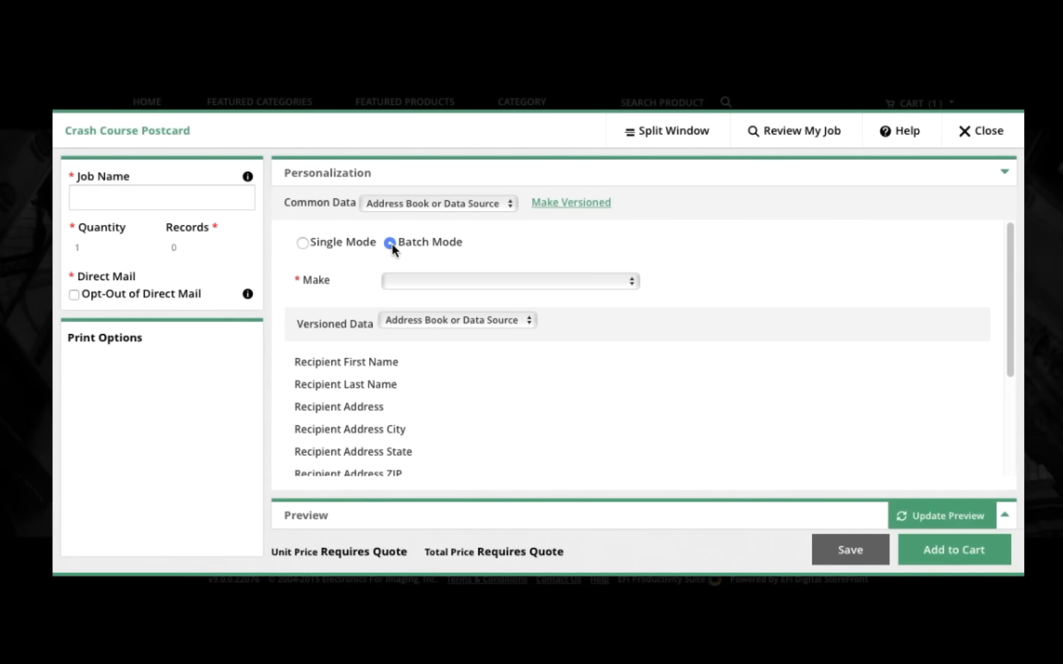
{"action": "left_click", "coordinate": [430, 321]}
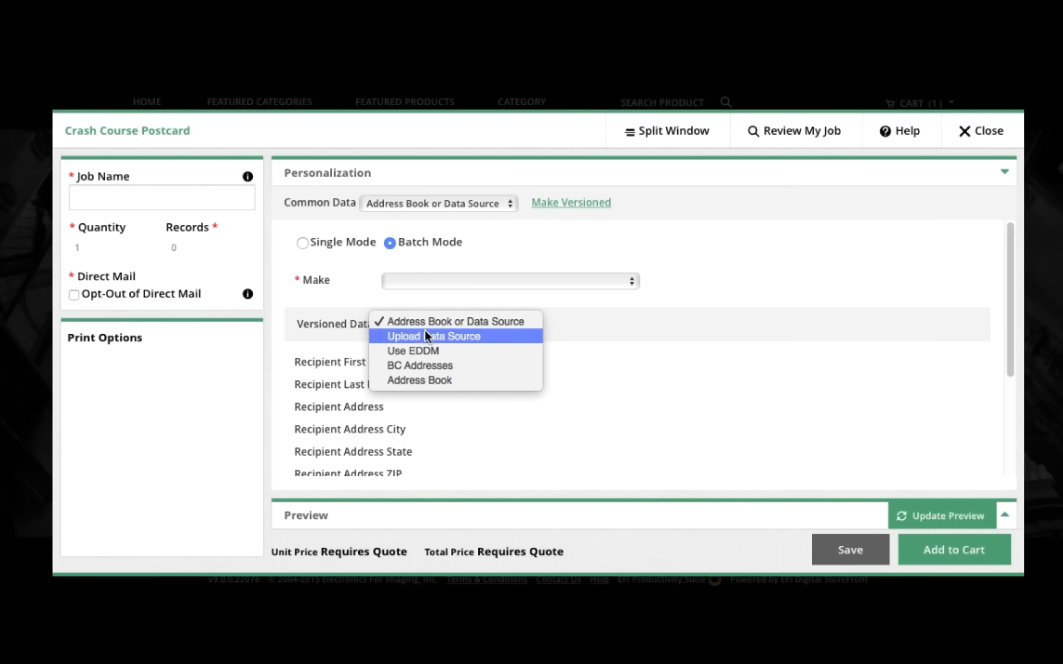
- Upload FilteredList.csv as the recipient data source file
{"action": "left_click", "coordinate": [421, 337]}
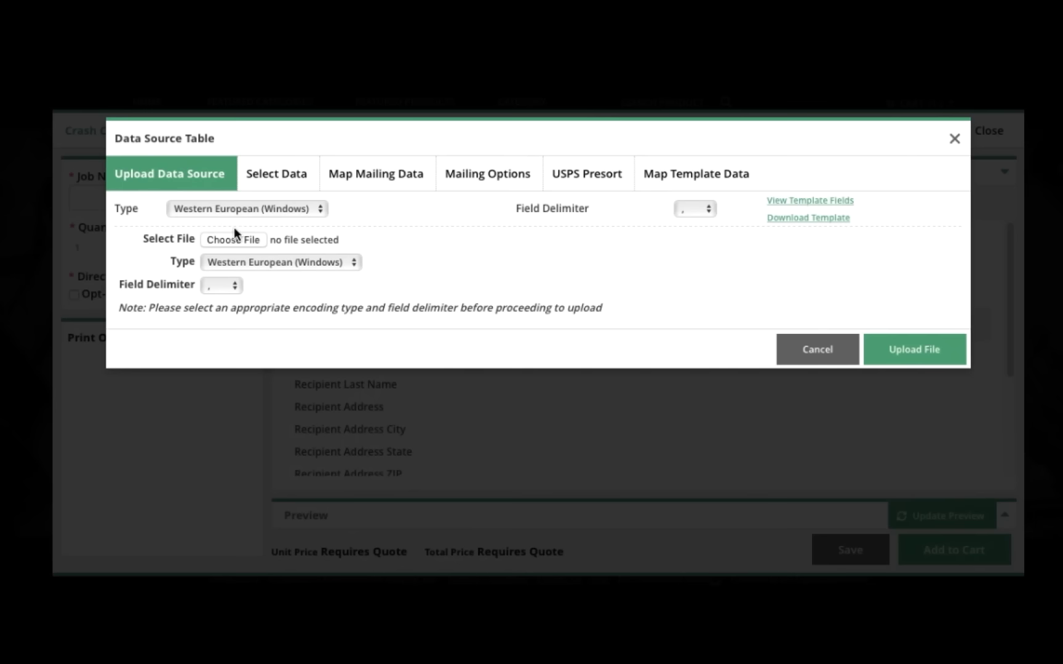
{"action": "left_click", "coordinate": [225, 238]}
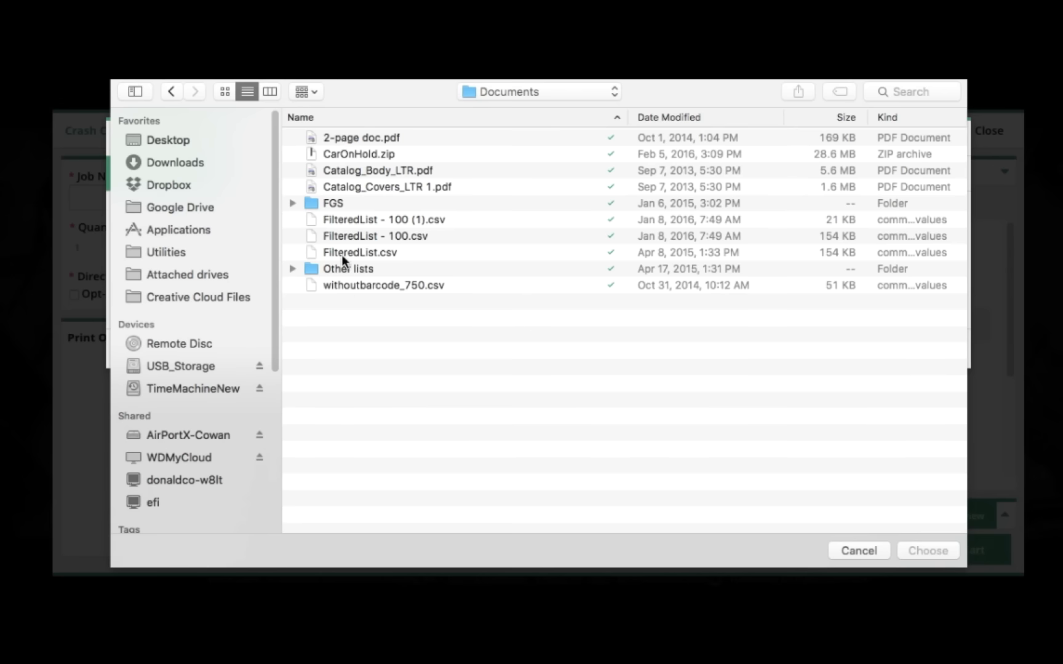
{"action": "left_click", "coordinate": [341, 252]}
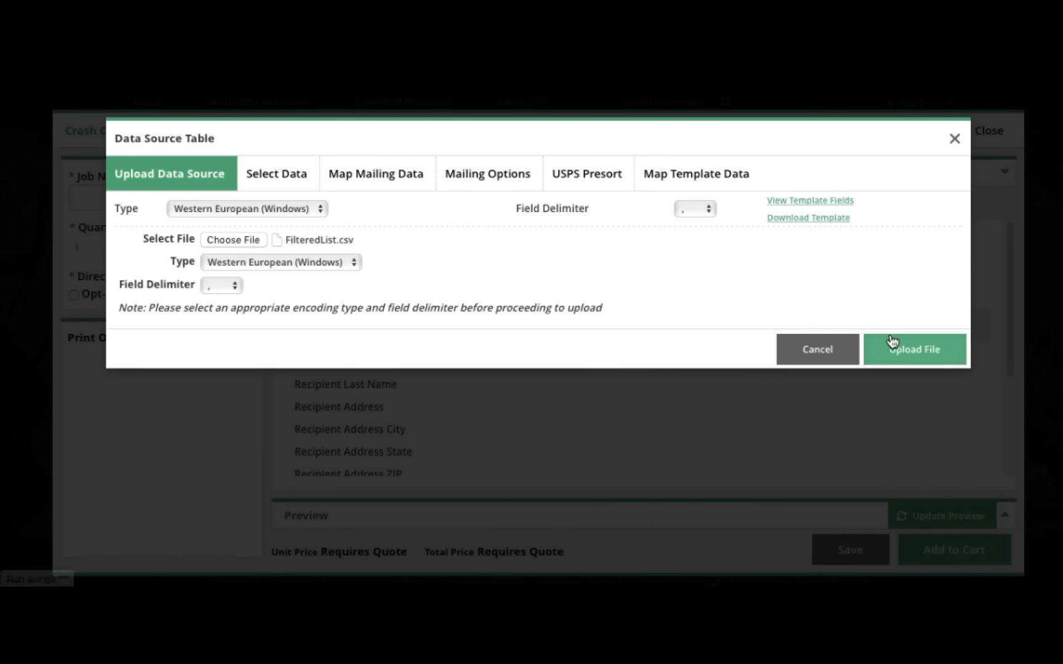
{"action": "left_click", "coordinate": [893, 350]}
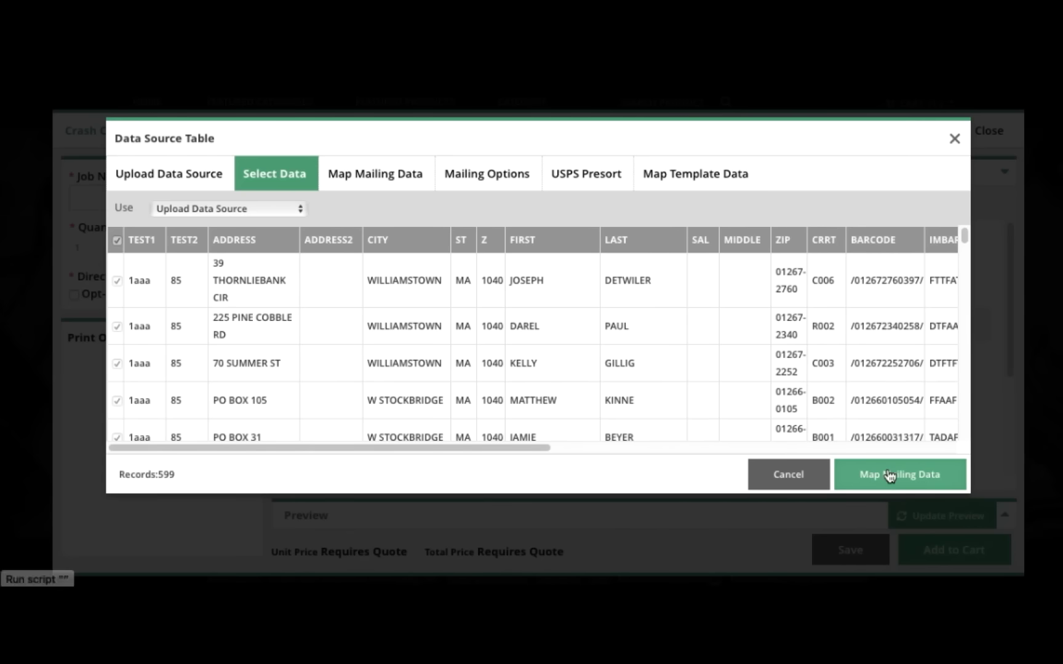
- Map the mailing fields, keeping 'first' for First Name and 'zip' for Zip
{"action": "left_click", "coordinate": [890, 475]}
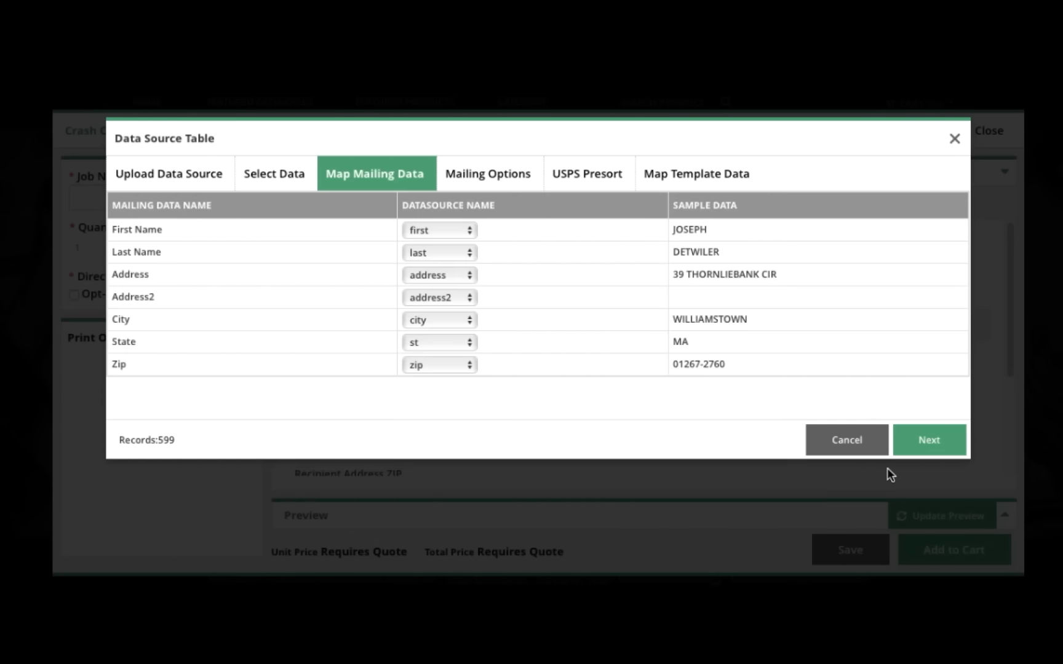
{"action": "left_click", "coordinate": [468, 233]}
{"action": "left_click", "coordinate": [465, 239]}
{"action": "left_click", "coordinate": [436, 364]}
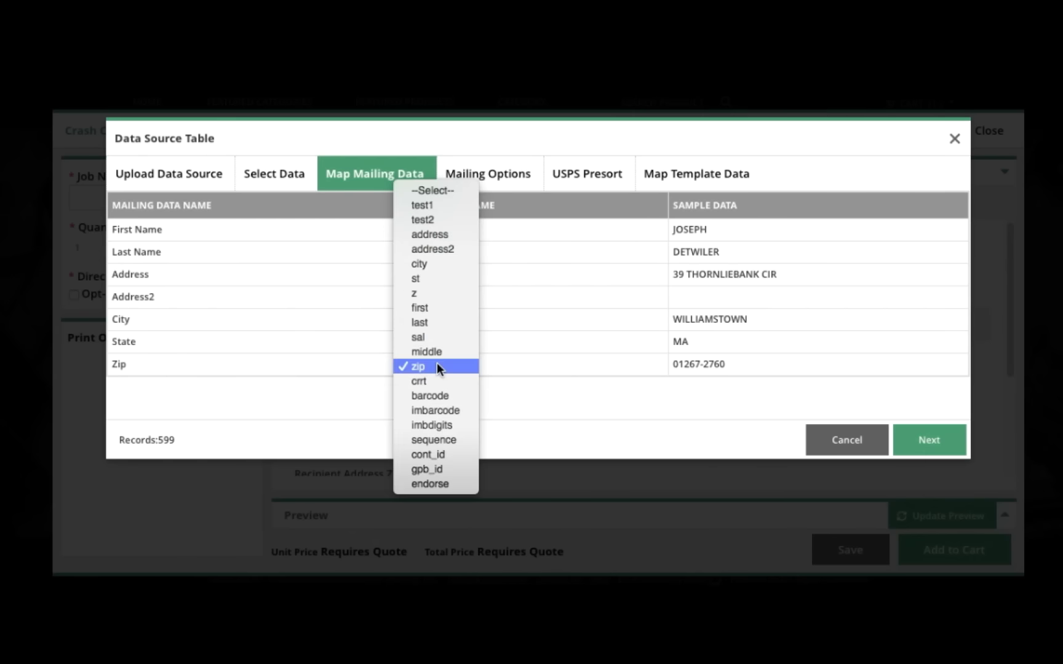
{"action": "left_click", "coordinate": [518, 368]}
{"action": "left_click", "coordinate": [941, 449]}
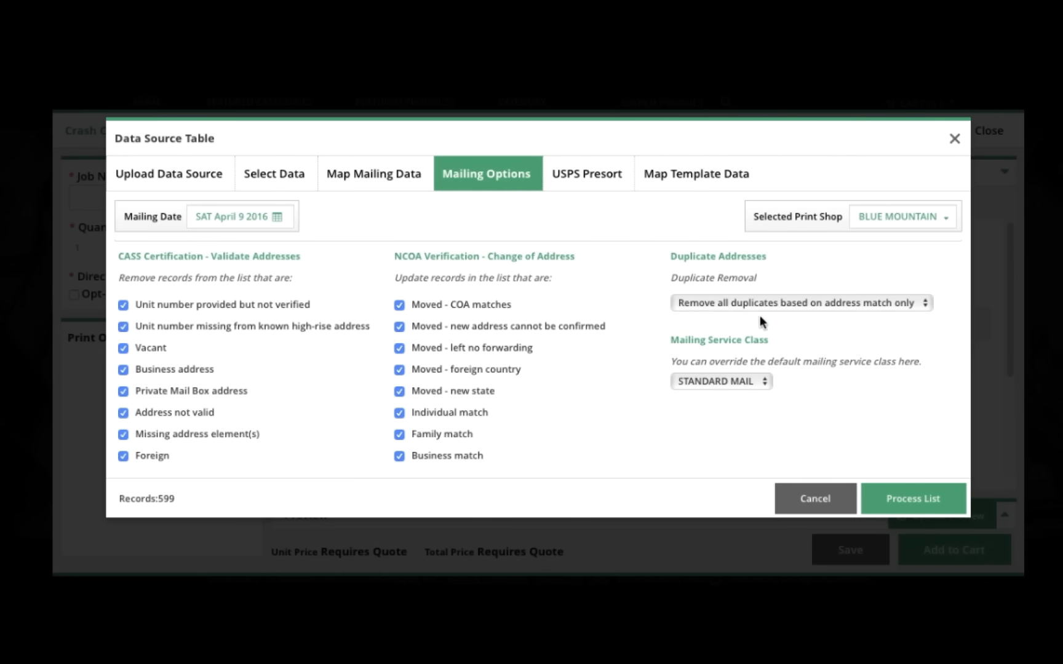
- Keep address-only duplicate removal and set the mailing service class to First Class
{"action": "left_click", "coordinate": [821, 302]}
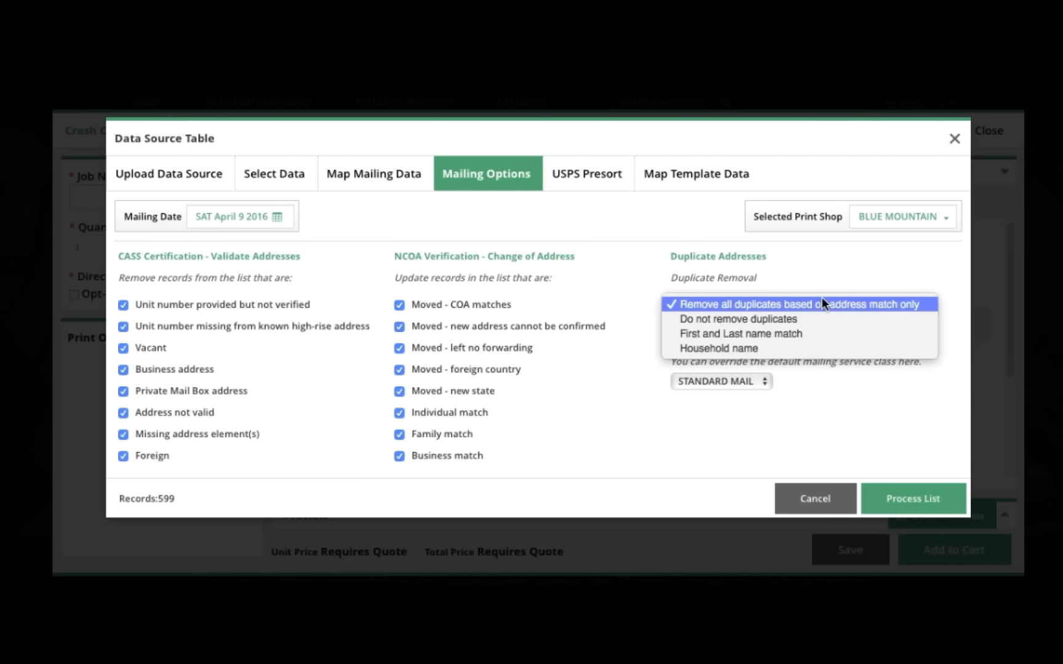
{"action": "left_click", "coordinate": [821, 303]}
{"action": "left_click", "coordinate": [763, 381]}
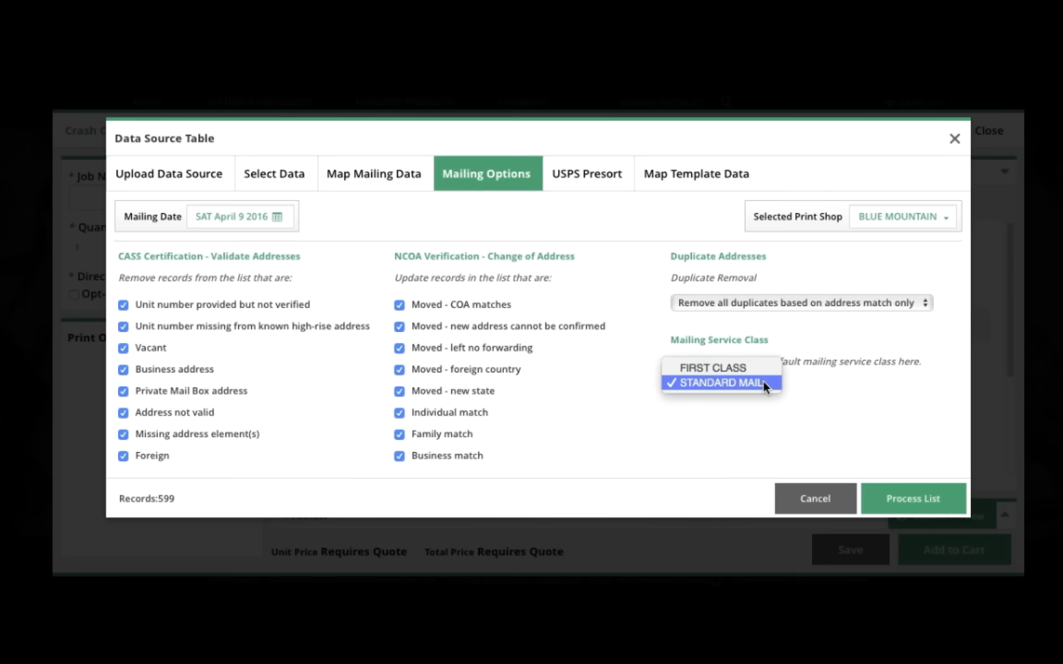
{"action": "left_click", "coordinate": [763, 382]}
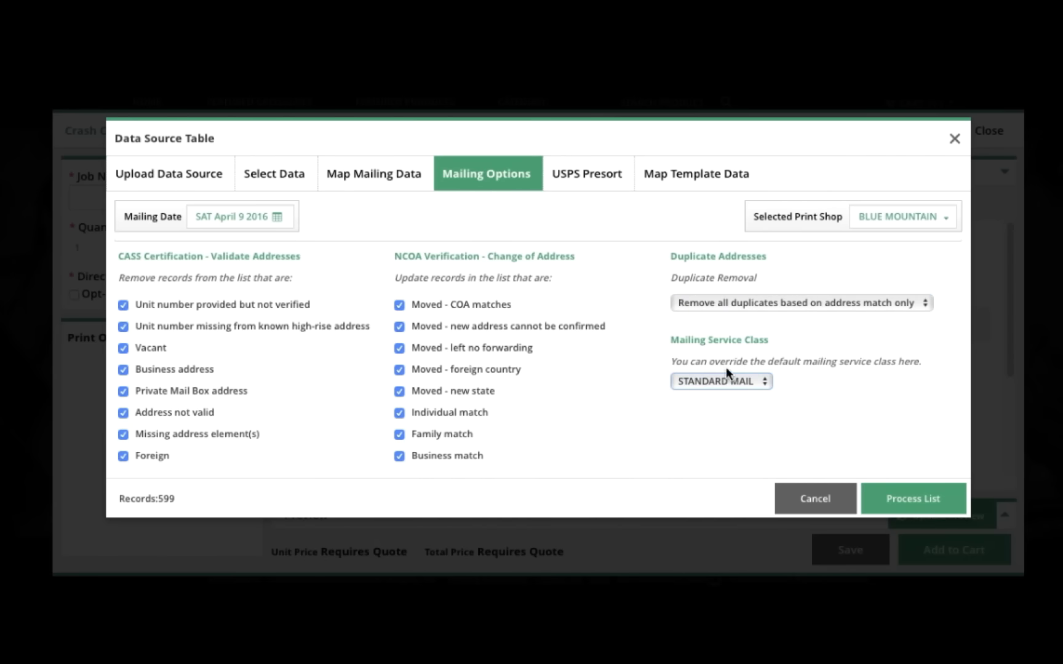
{"action": "left_click", "coordinate": [704, 383]}
{"action": "left_click", "coordinate": [699, 372]}
- Set the mailing date to Monday April 18 2016 and save
{"action": "left_click", "coordinate": [278, 218]}
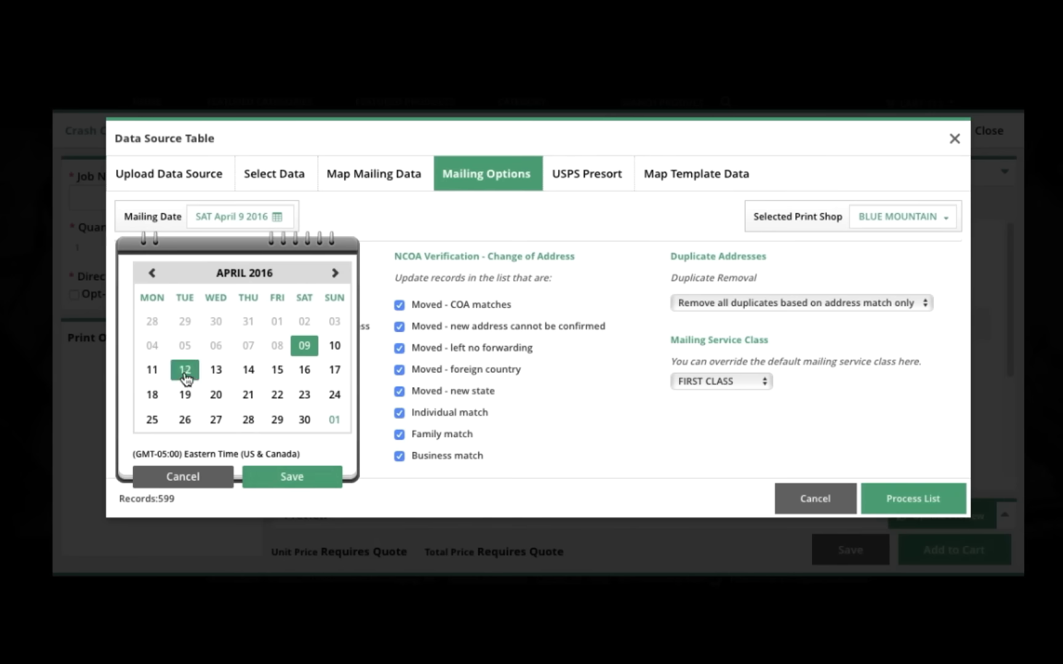
{"action": "left_click", "coordinate": [152, 395]}
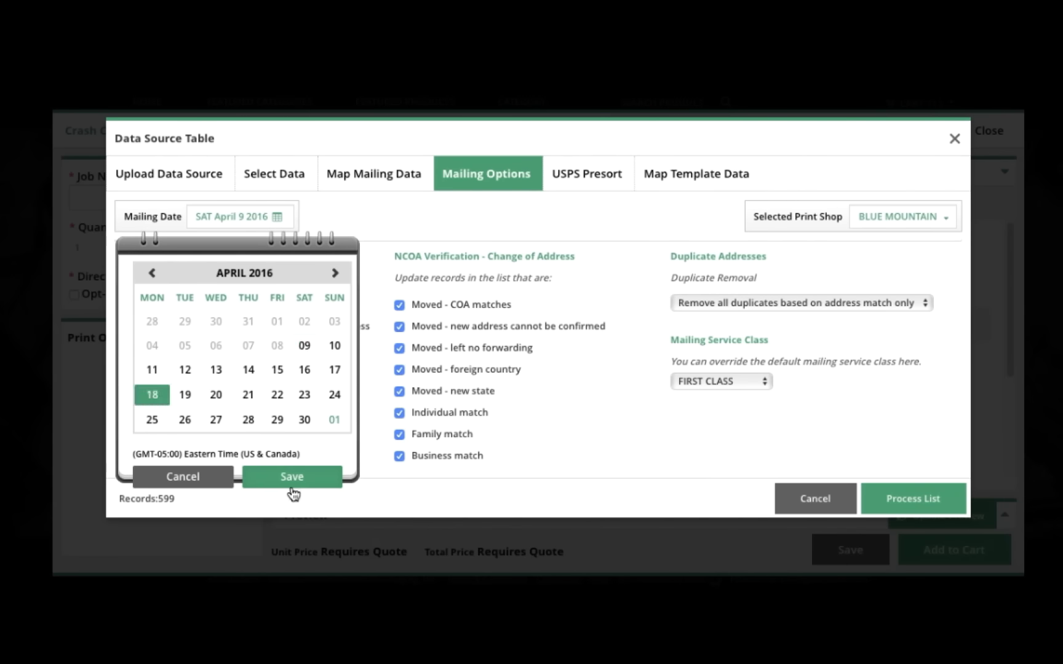
{"action": "left_click", "coordinate": [292, 478]}
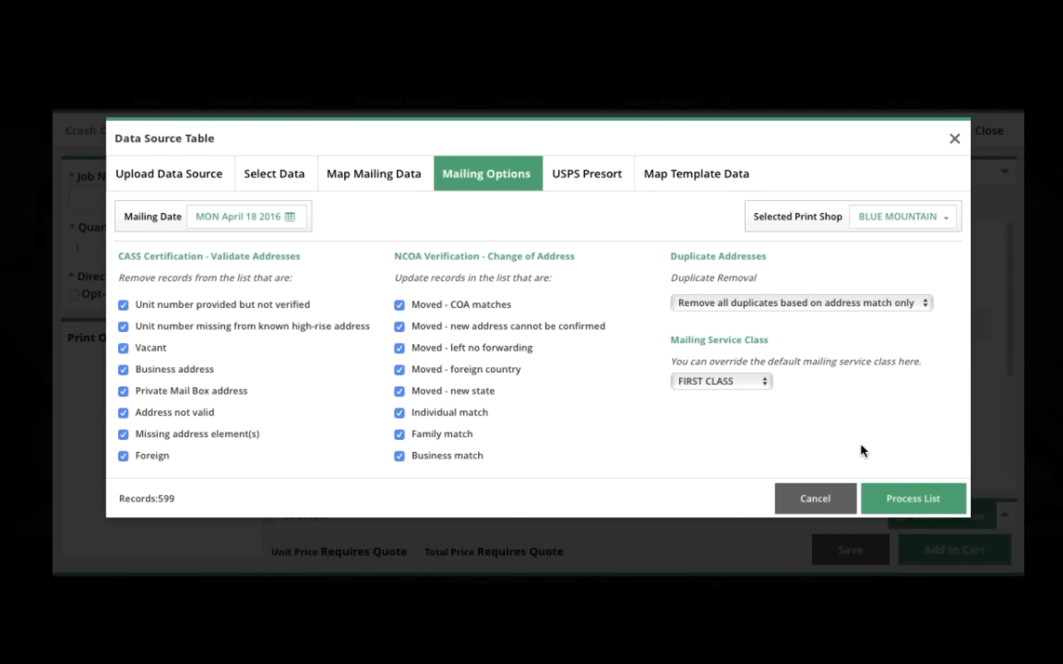
- Presort the list to 570 records at $373.04 postage and move to template mapping
{"action": "left_click", "coordinate": [928, 499]}
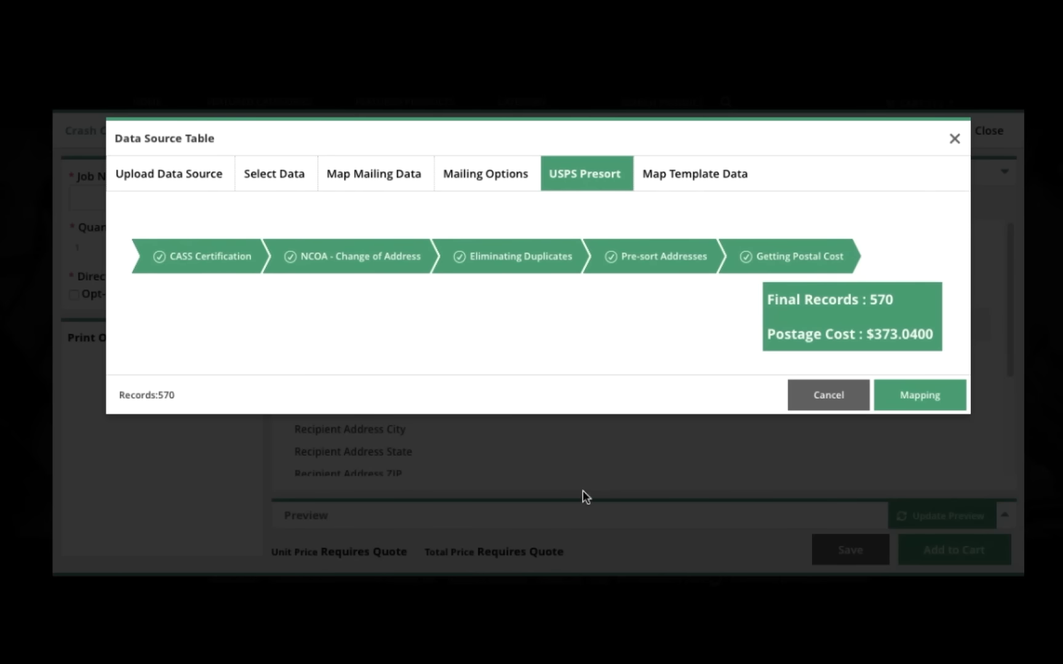
{"action": "left_click", "coordinate": [903, 406]}
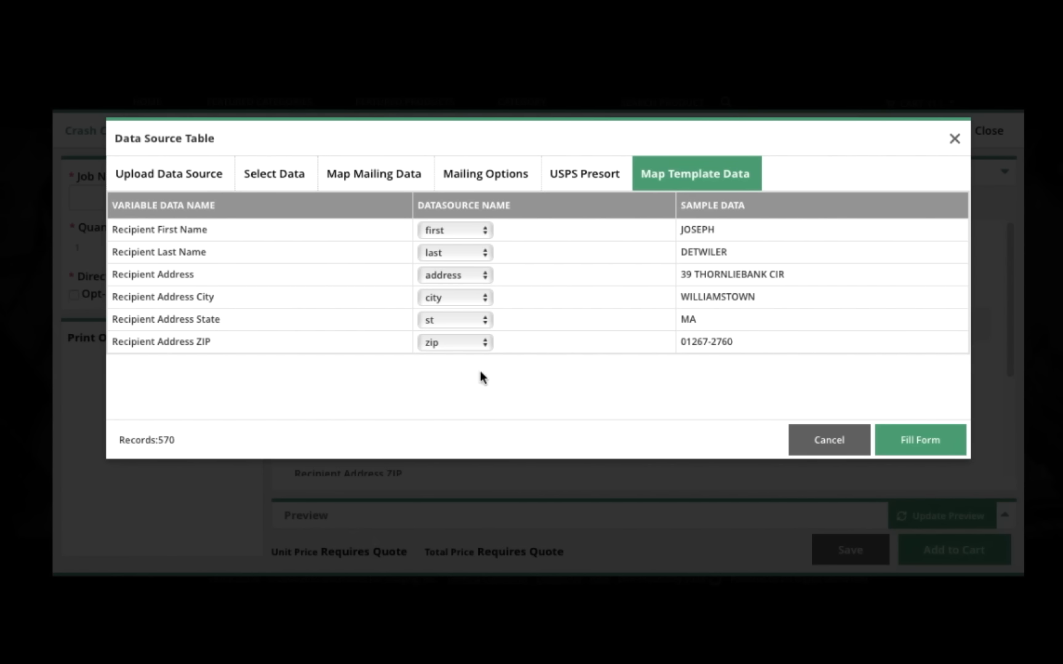
- Fill the postcard form with make Neutron, model Neutron-AtomicAWD, and dealer Neutron of California
{"action": "left_click", "coordinate": [944, 440]}
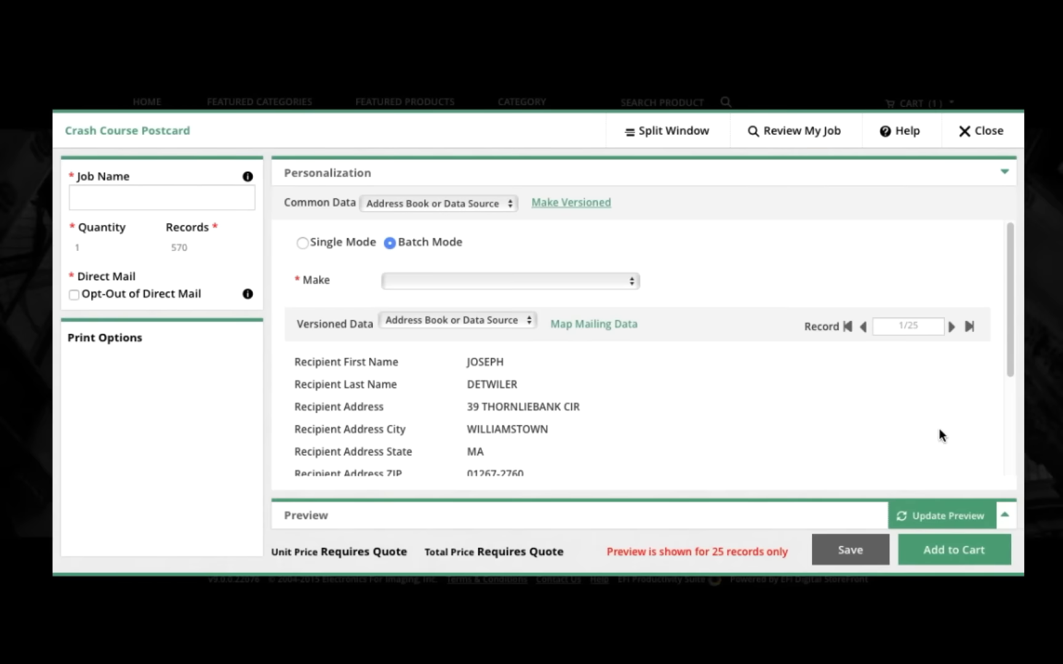
{"action": "left_click", "coordinate": [412, 280]}
{"action": "left_click", "coordinate": [410, 298]}
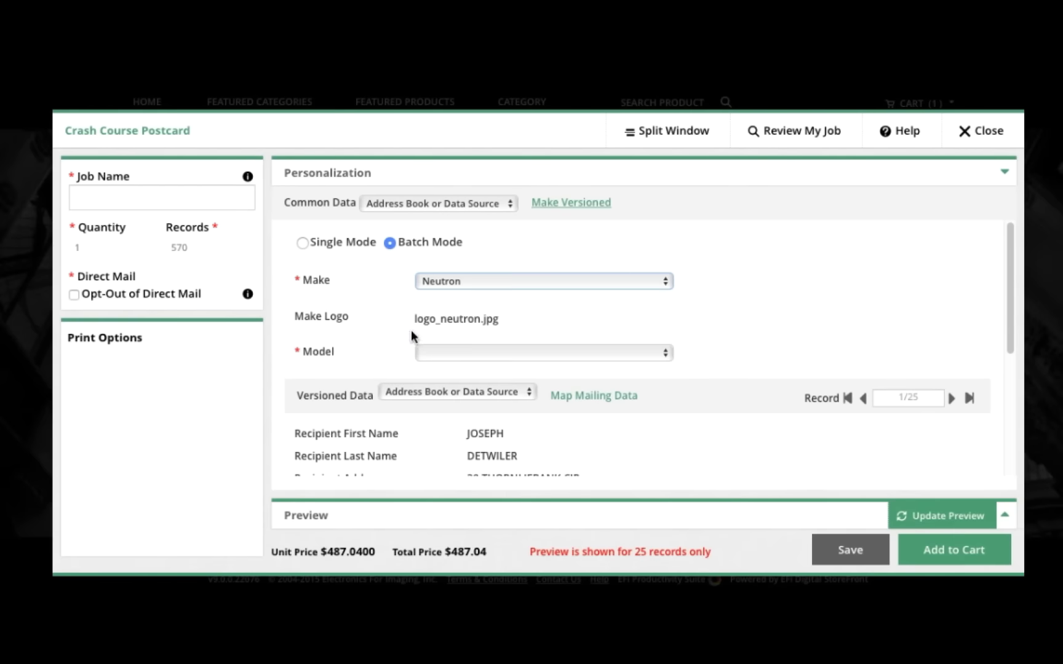
{"action": "left_click", "coordinate": [457, 354]}
{"action": "left_click", "coordinate": [448, 389]}
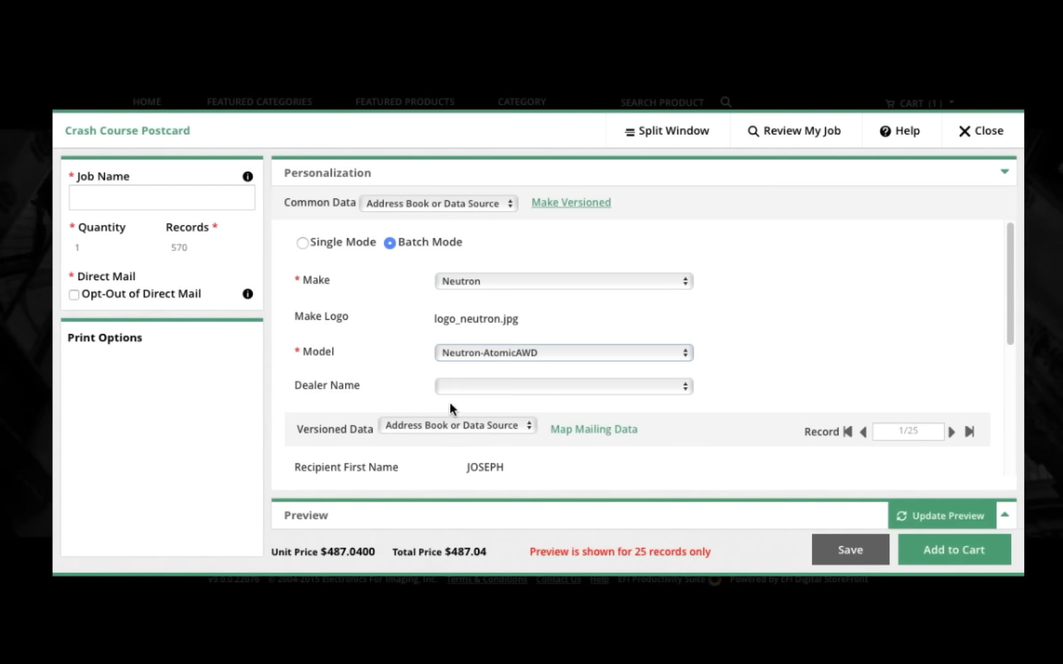
{"action": "left_click", "coordinate": [449, 391]}
{"action": "left_click", "coordinate": [449, 407]}
{"action": "scroll", "coordinate": [612, 488], "scroll_direction": "down", "scroll_amount": 5}
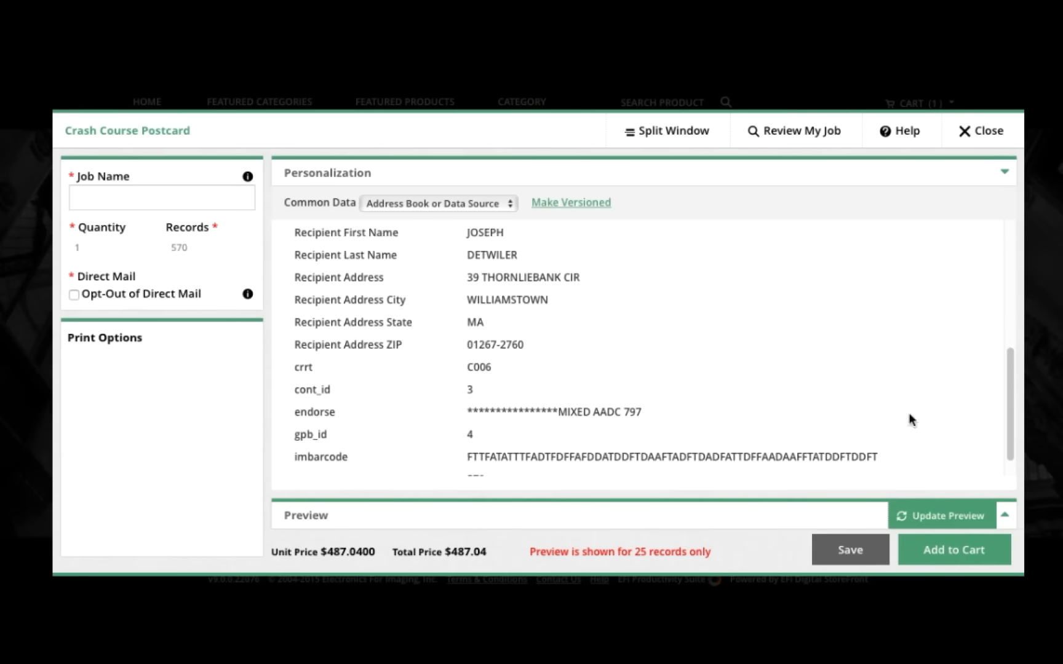
{"action": "scroll", "coordinate": [468, 422], "scroll_direction": "down", "scroll_amount": 1}
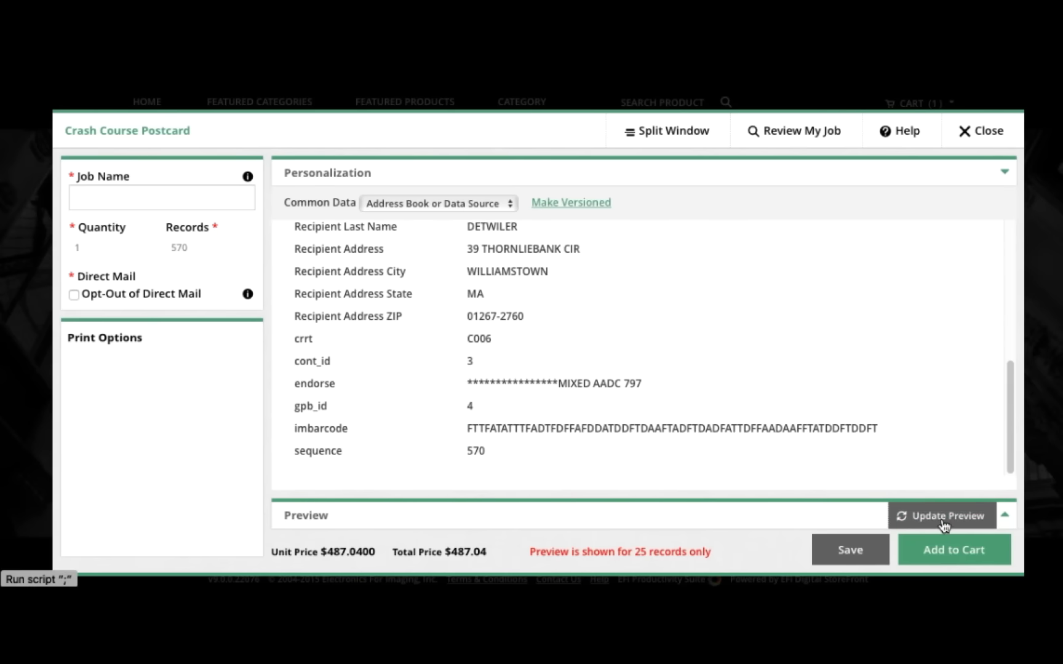
- Preview the postcard back enlarged, showing the barcode above the recipient address
{"action": "left_click", "coordinate": [910, 515]}
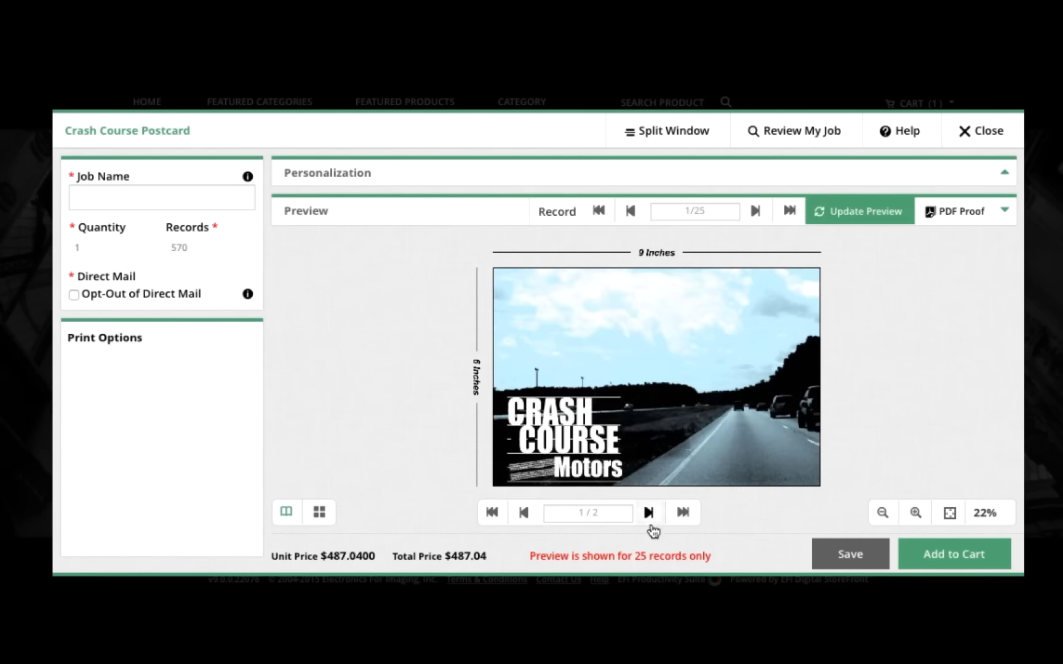
{"action": "left_click", "coordinate": [648, 513]}
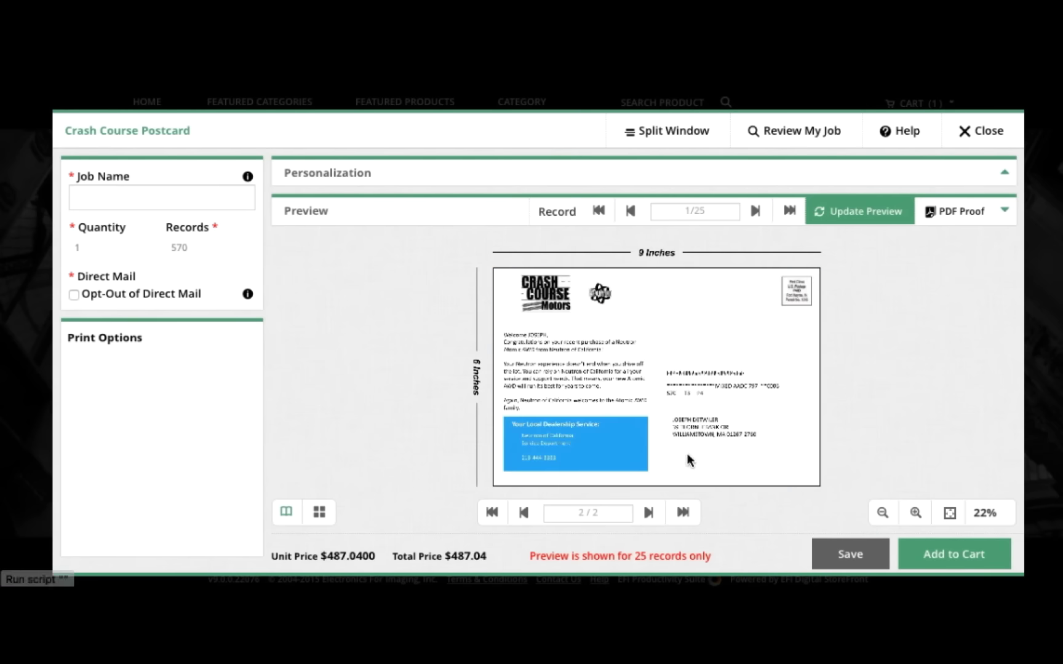
{"action": "left_click", "coordinate": [741, 422]}
{"action": "left_click_drag", "start_coordinate": [646, 303], "coordinate": [638, 355]}
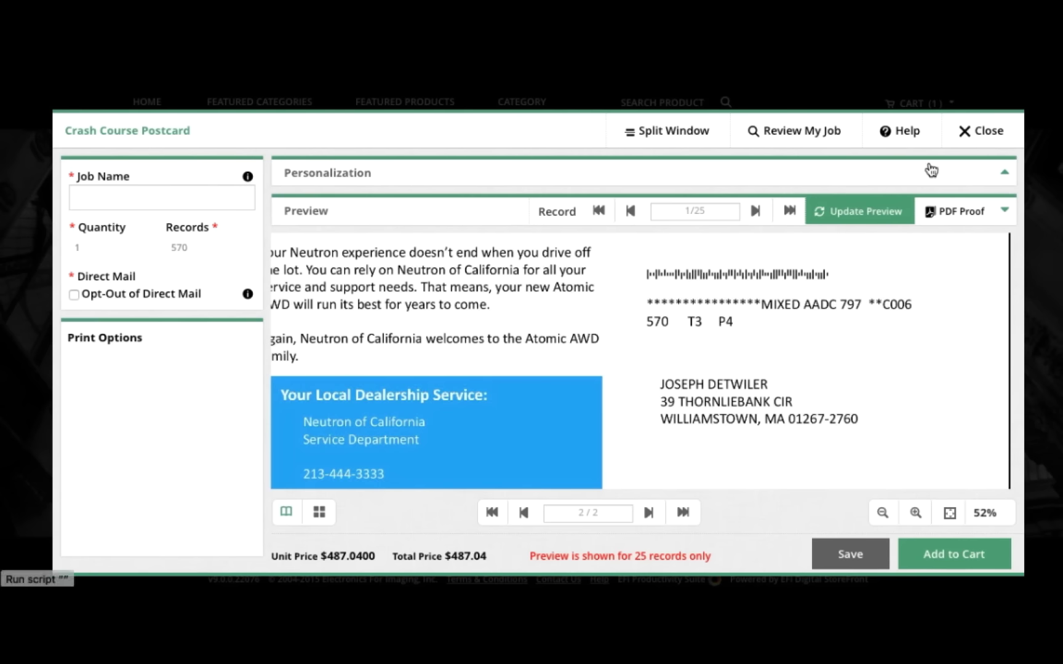
- Expand Personalization, keep the existing Common Data source, and set Versioned Data to Use EDDM
{"action": "left_click", "coordinate": [1004, 172]}
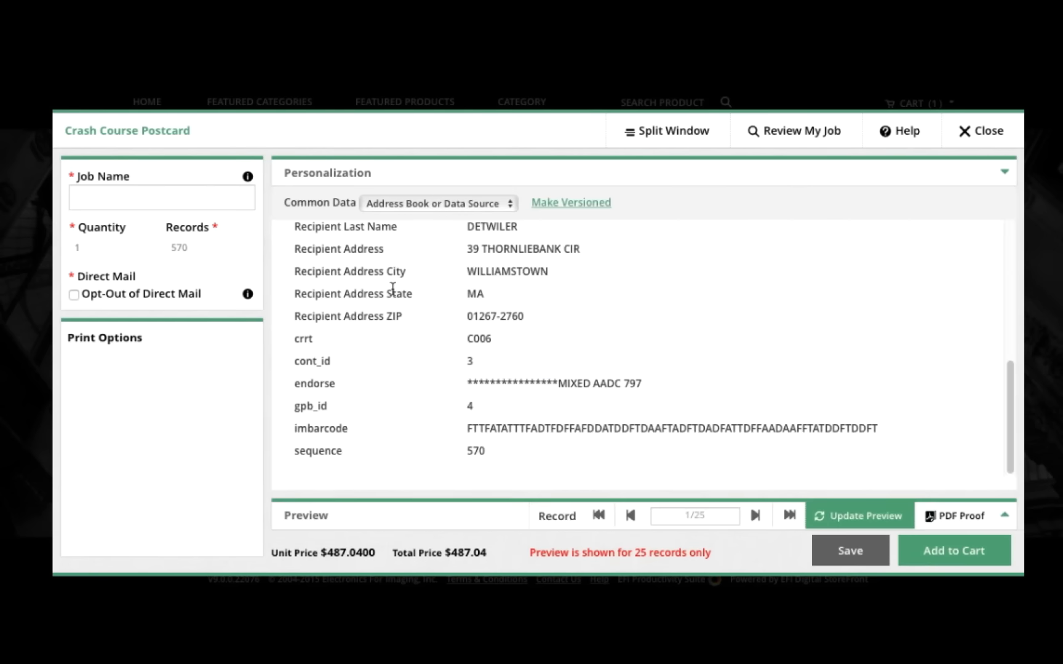
{"action": "left_click", "coordinate": [429, 204]}
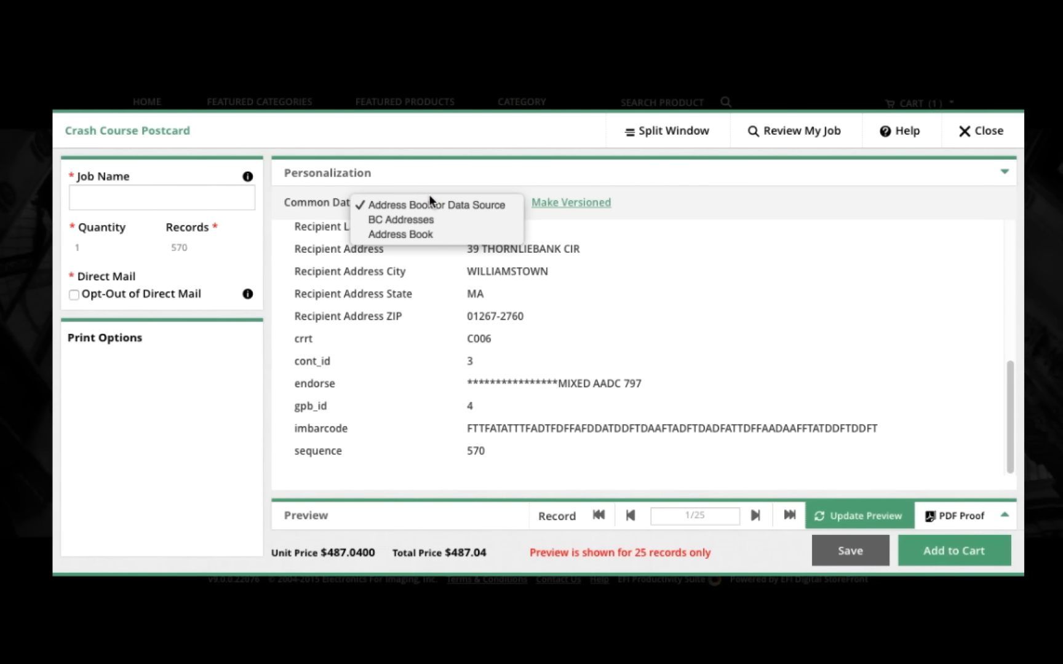
{"action": "left_click", "coordinate": [428, 195]}
{"action": "scroll", "coordinate": [393, 327], "scroll_direction": "up", "scroll_amount": 10}
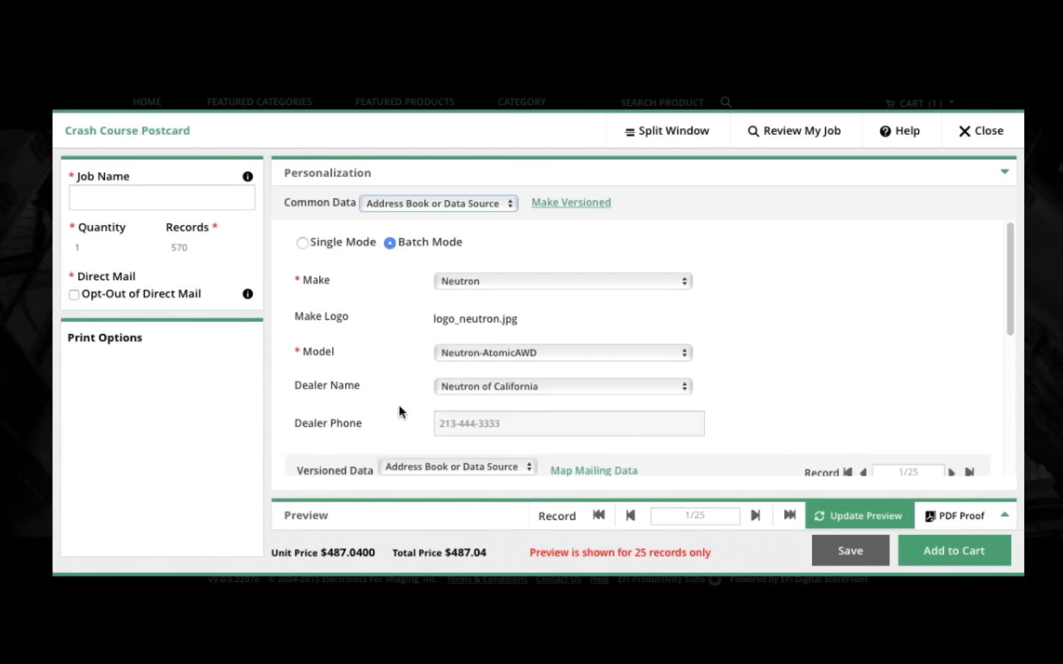
{"action": "left_click", "coordinate": [508, 468]}
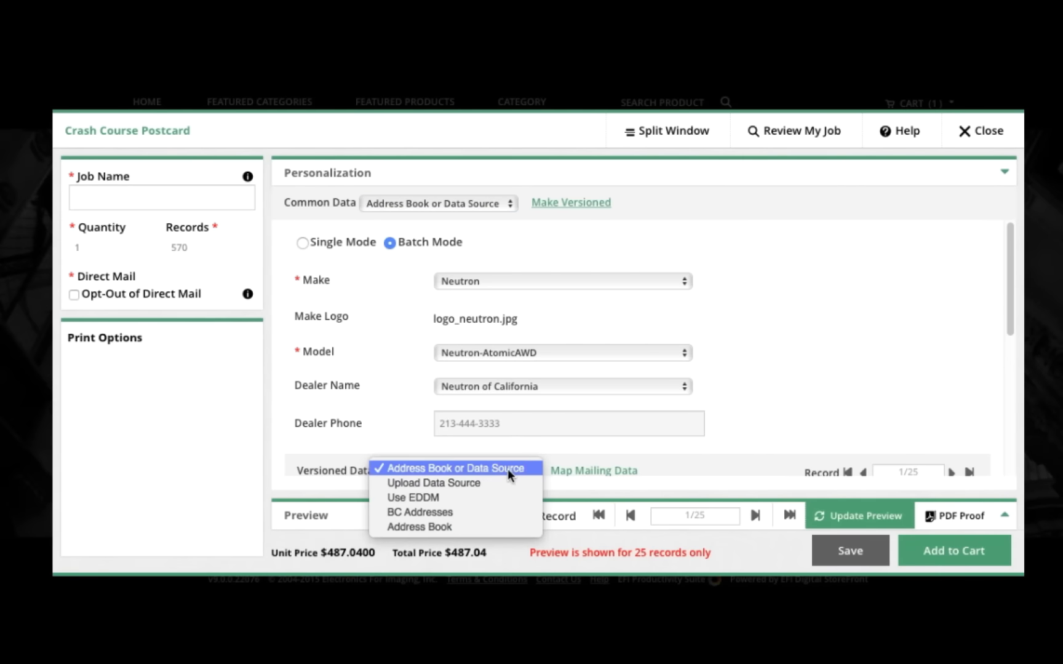
{"action": "left_click", "coordinate": [460, 501]}
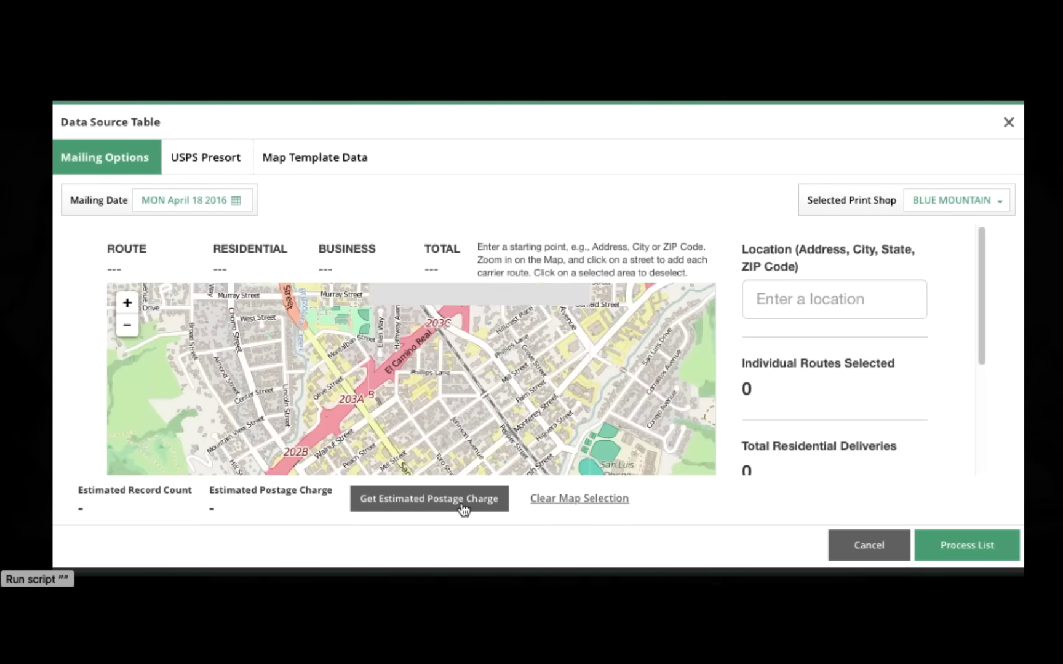
- Center the EDDM map on Beverly Hills 90210 and pan toward West Hollywood
{"action": "scroll", "coordinate": [446, 381], "scroll_direction": "down", "scroll_amount": 3}
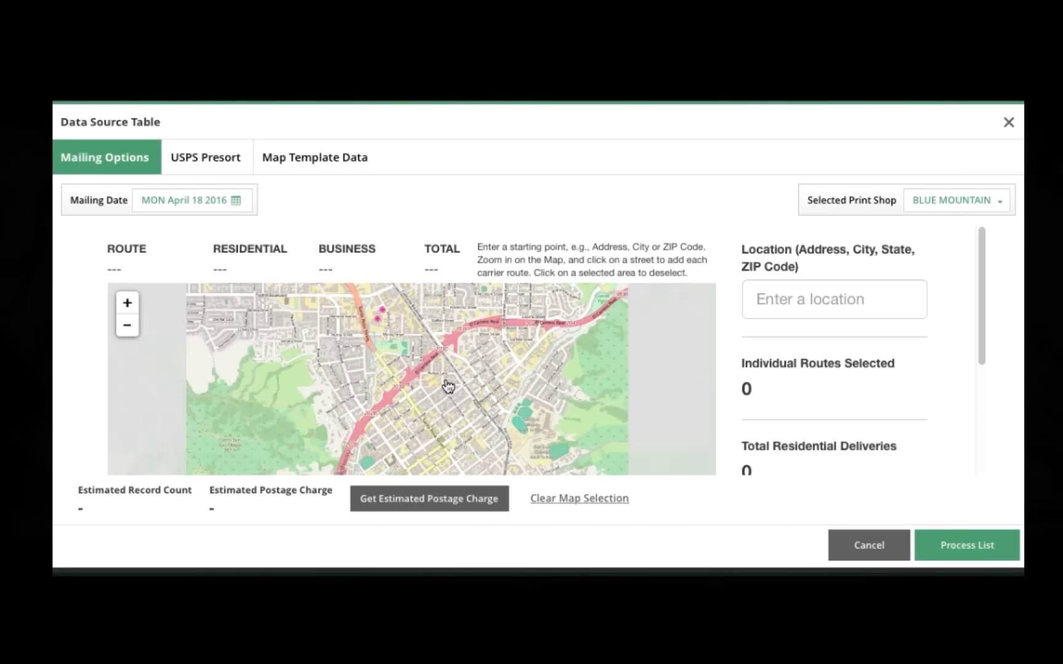
{"action": "left_click", "coordinate": [797, 301]}
{"action": "type", "text": "90210"}
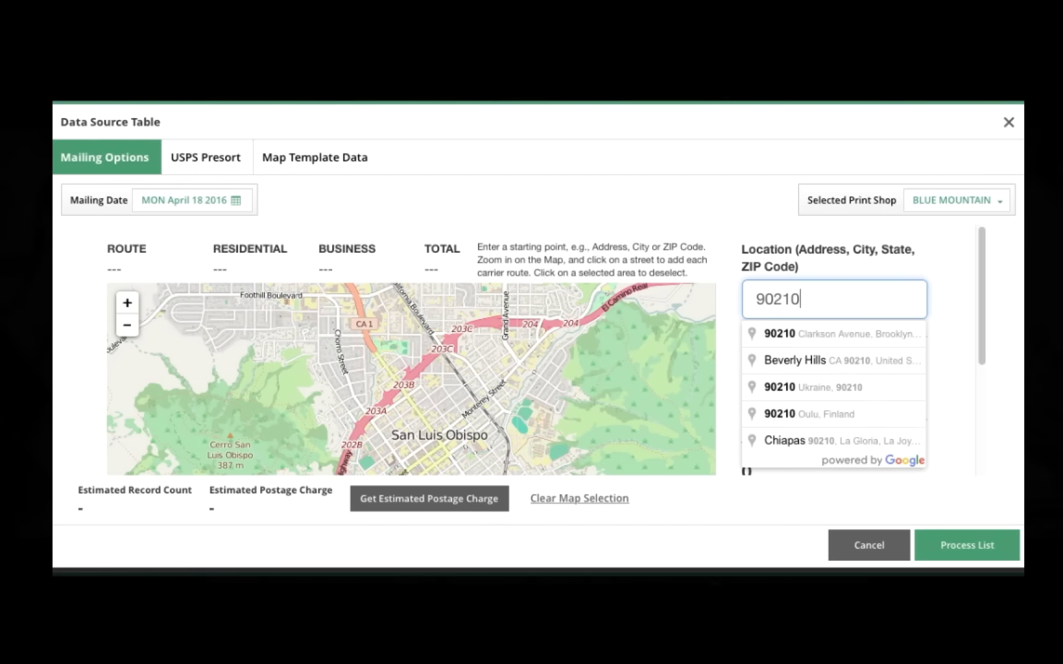
{"action": "left_click", "coordinate": [814, 362]}
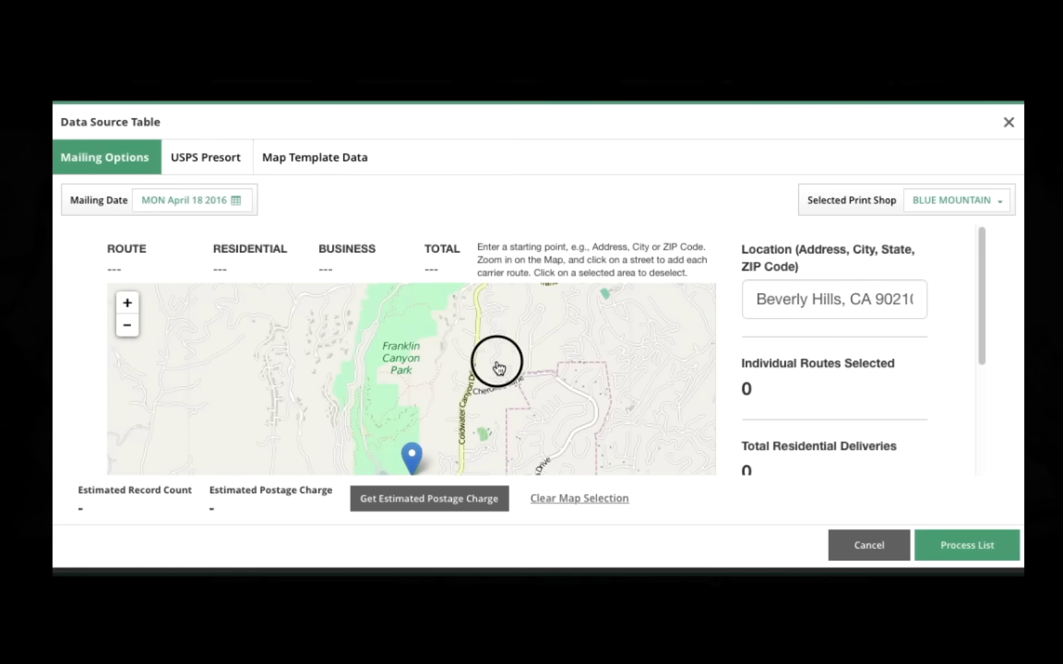
{"action": "scroll", "coordinate": [460, 429], "scroll_direction": "down", "scroll_amount": 2}
{"action": "left_click_drag", "start_coordinate": [460, 428], "coordinate": [413, 341]}
- Select routes C067, C008, C065 and C035, estimating 1404 records and $272 postage
{"action": "left_click", "coordinate": [403, 401]}
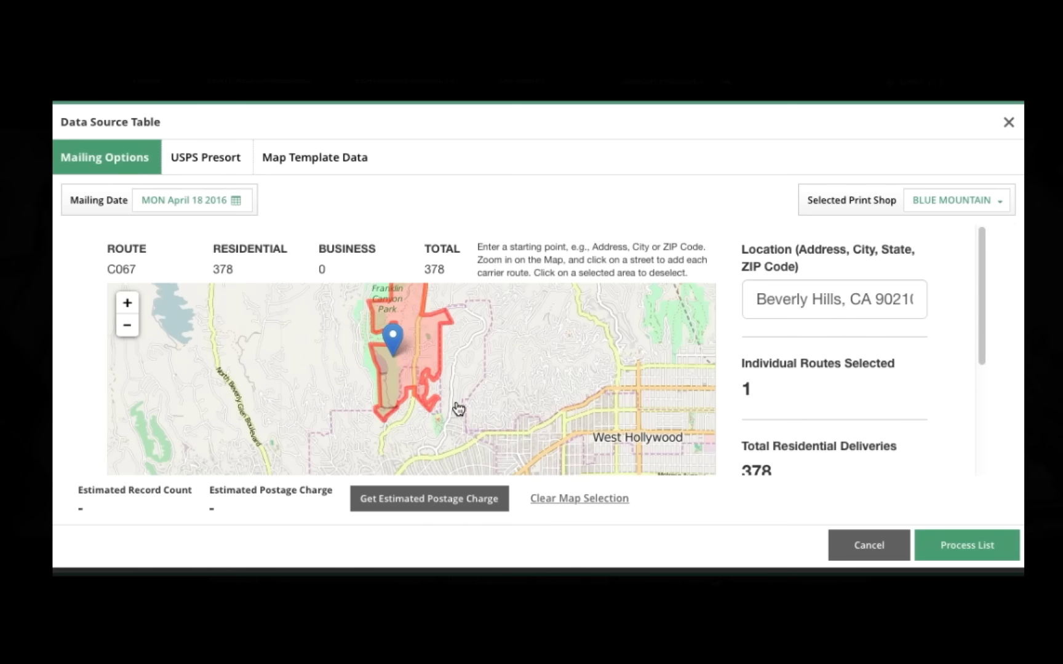
{"action": "left_click", "coordinate": [458, 407]}
{"action": "left_click", "coordinate": [458, 366]}
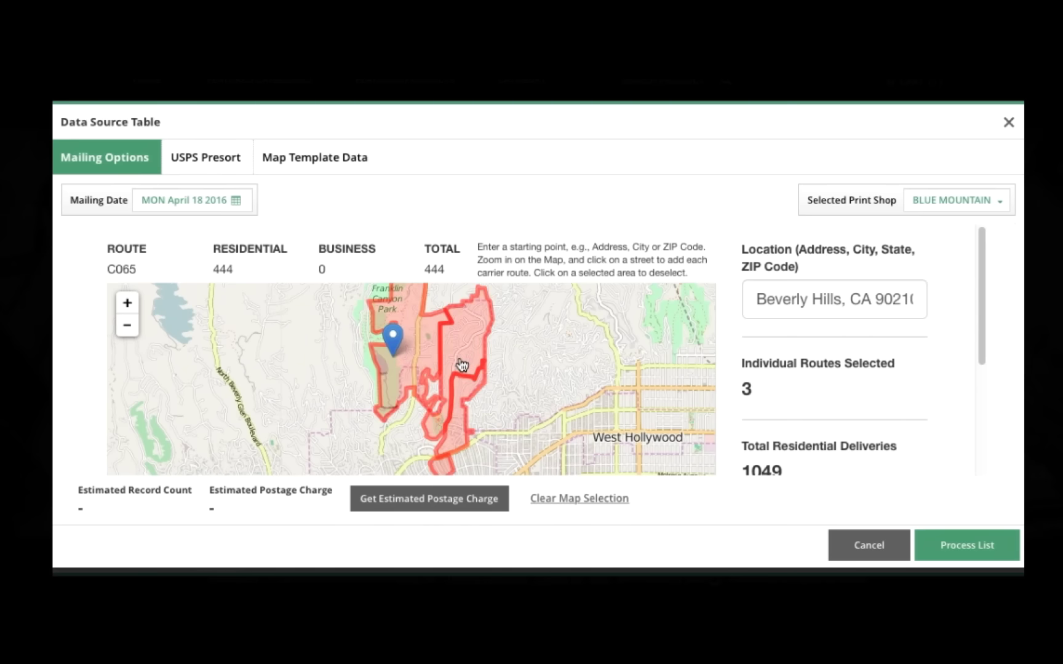
{"action": "left_click", "coordinate": [512, 362]}
{"action": "left_click", "coordinate": [492, 401]}
{"action": "left_click", "coordinate": [480, 412]}
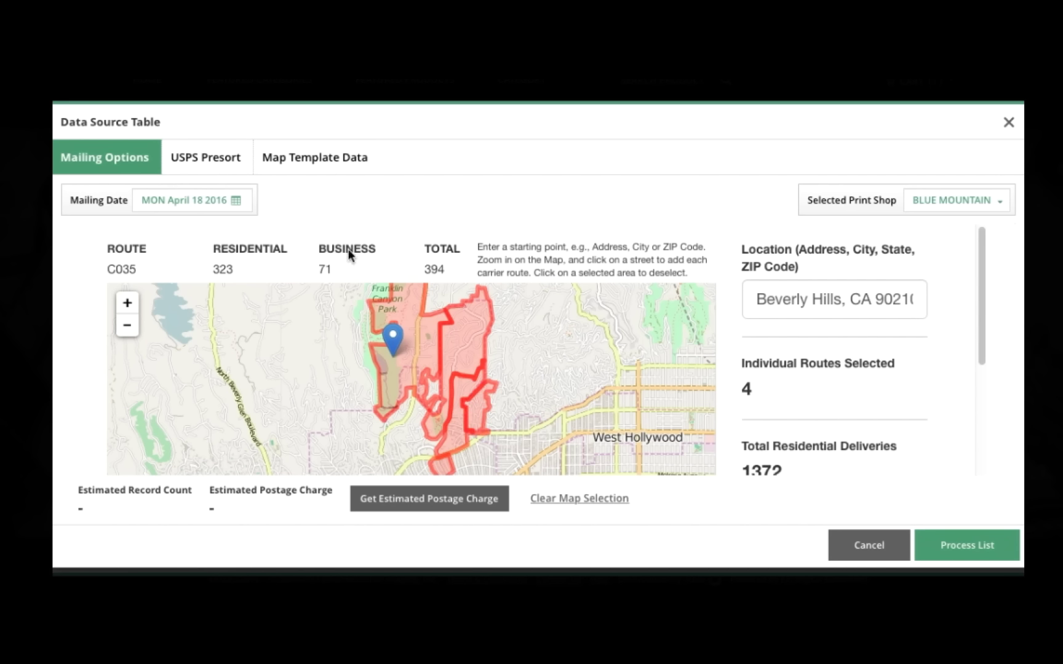
{"action": "left_click", "coordinate": [418, 504]}
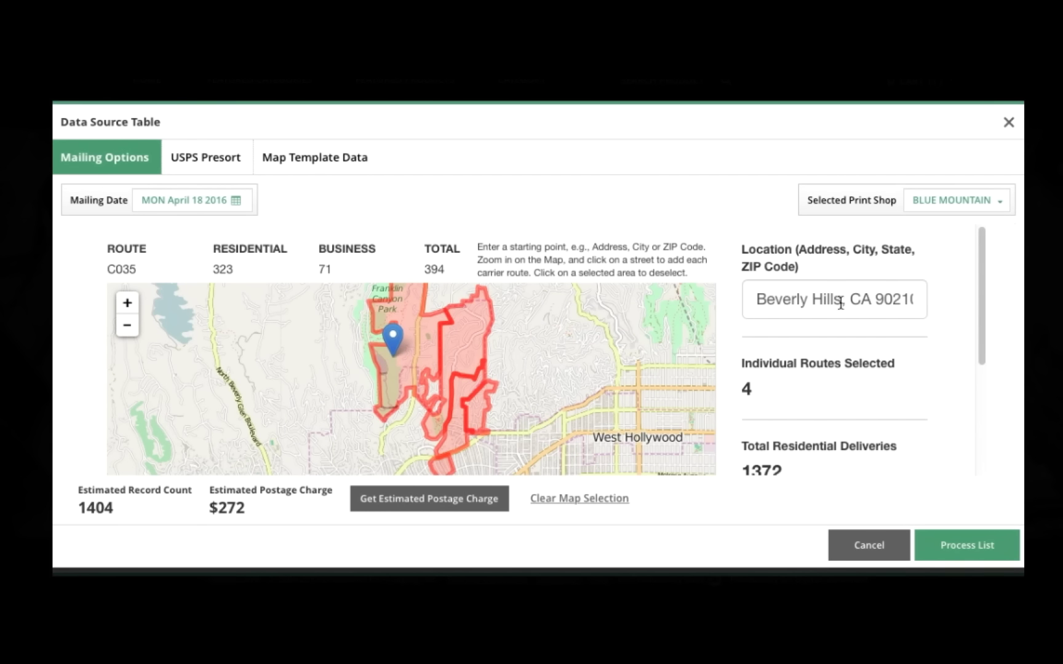
- Add three Valley Village routes near ZIP 91604, re-estimating 2802 records and $544 postage
{"action": "triple_click", "coordinate": [840, 301]}
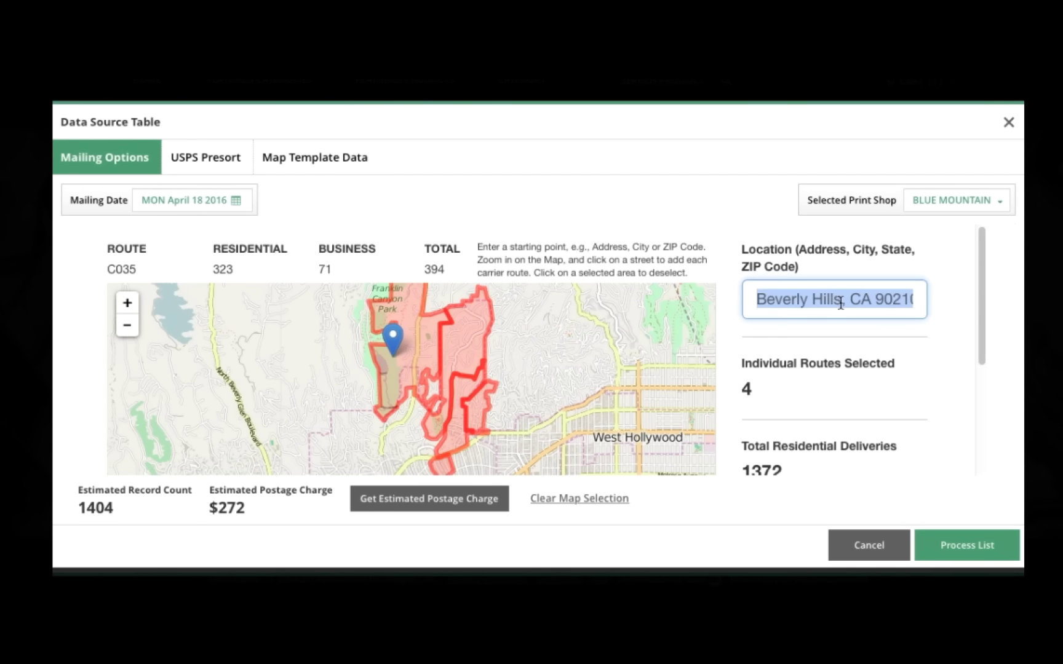
{"action": "type", "text": "91604"}
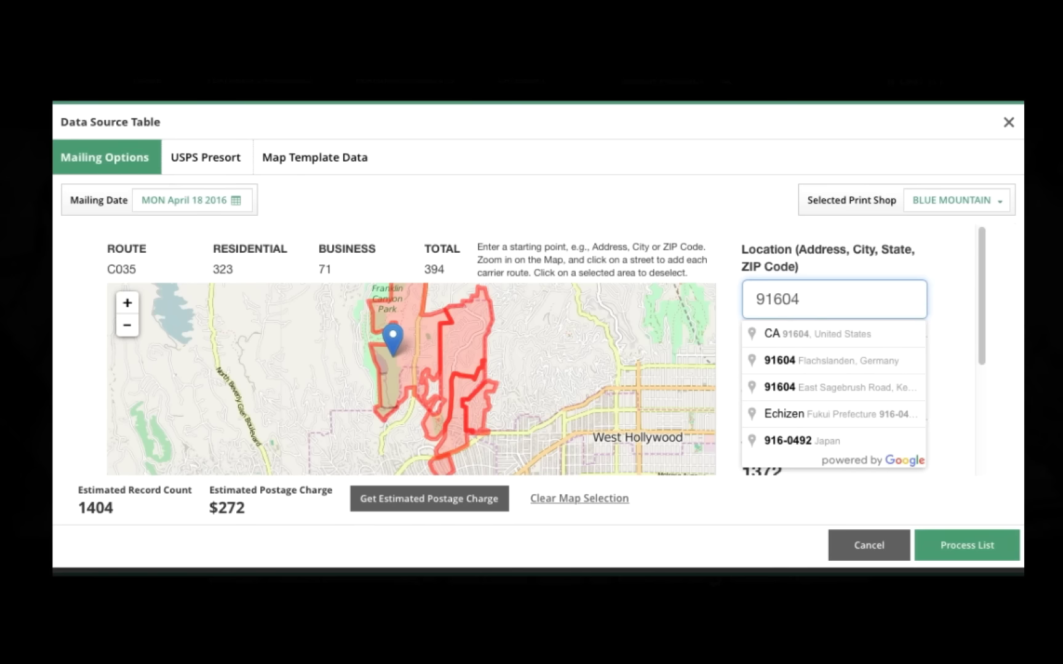
{"action": "left_click", "coordinate": [822, 336]}
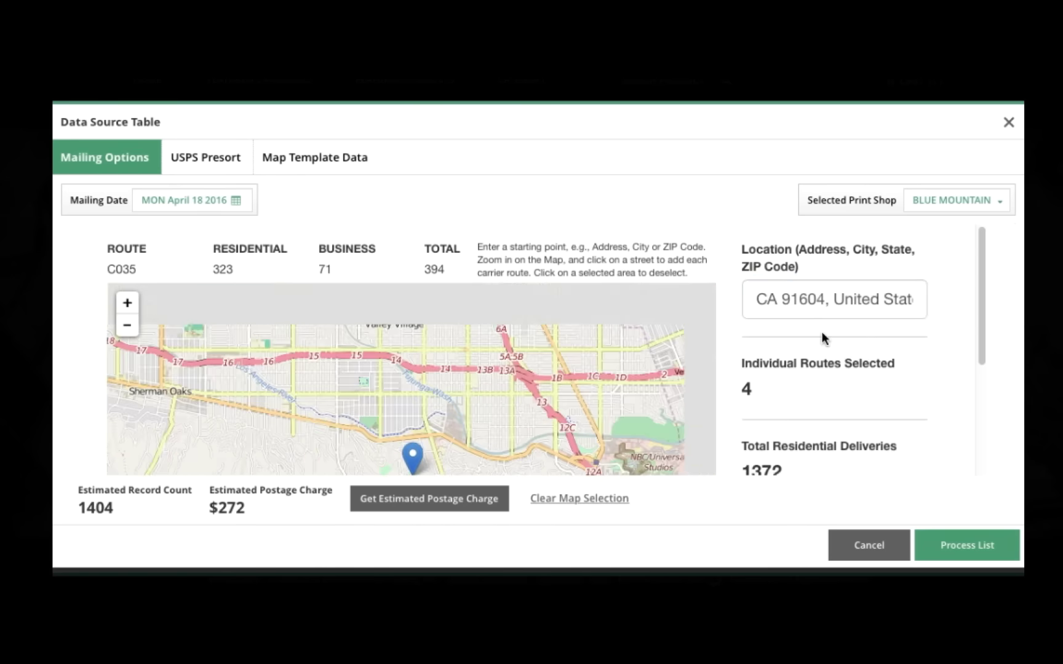
{"action": "left_click", "coordinate": [389, 323]}
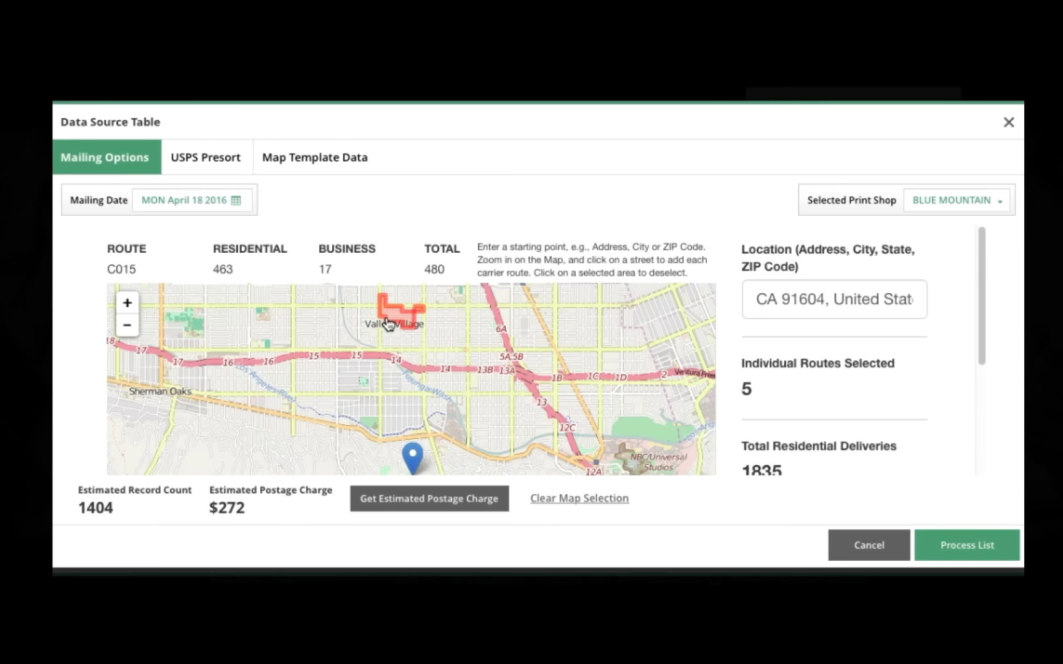
{"action": "left_click", "coordinate": [427, 322]}
{"action": "left_click", "coordinate": [481, 322]}
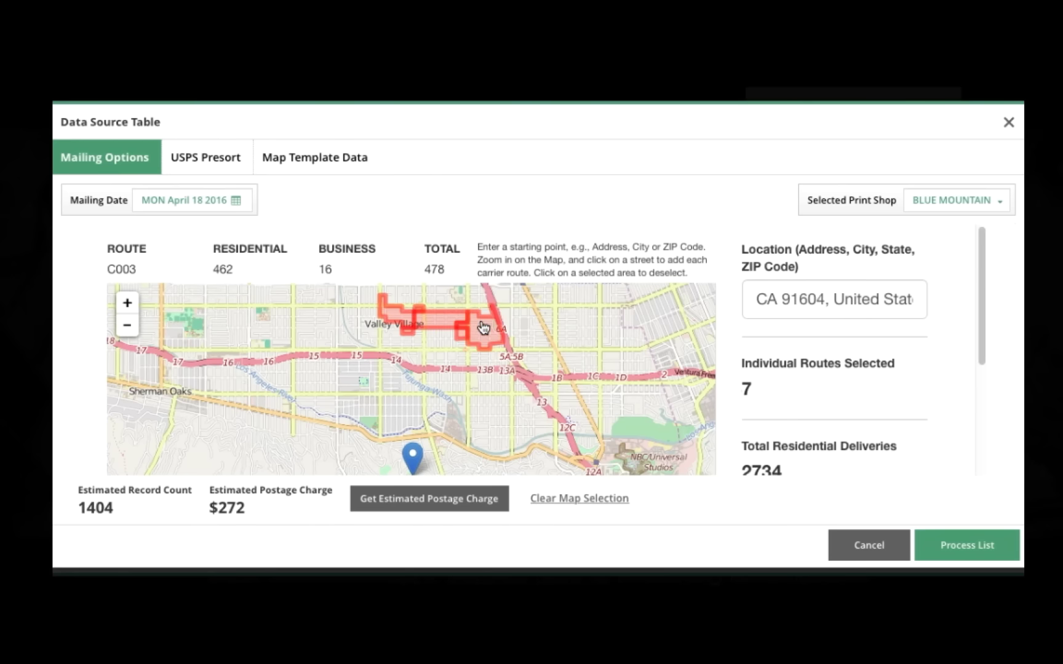
{"action": "left_click", "coordinate": [420, 508]}
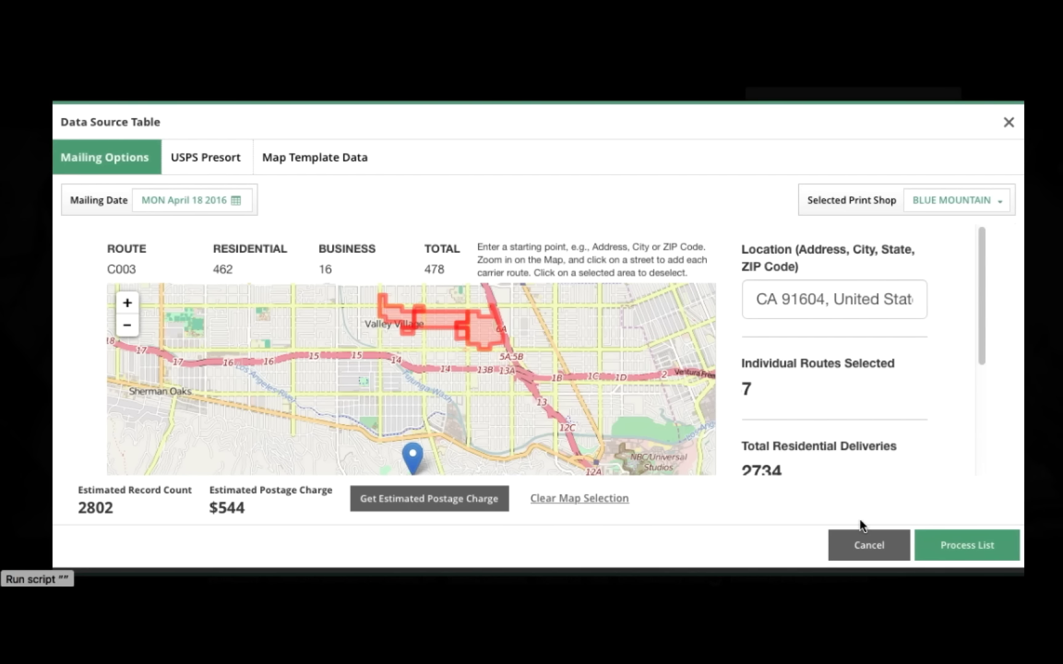
- Presort the 2802-record EDDM list at $543.59 postage and fill the postcard form
{"action": "left_click", "coordinate": [984, 558]}
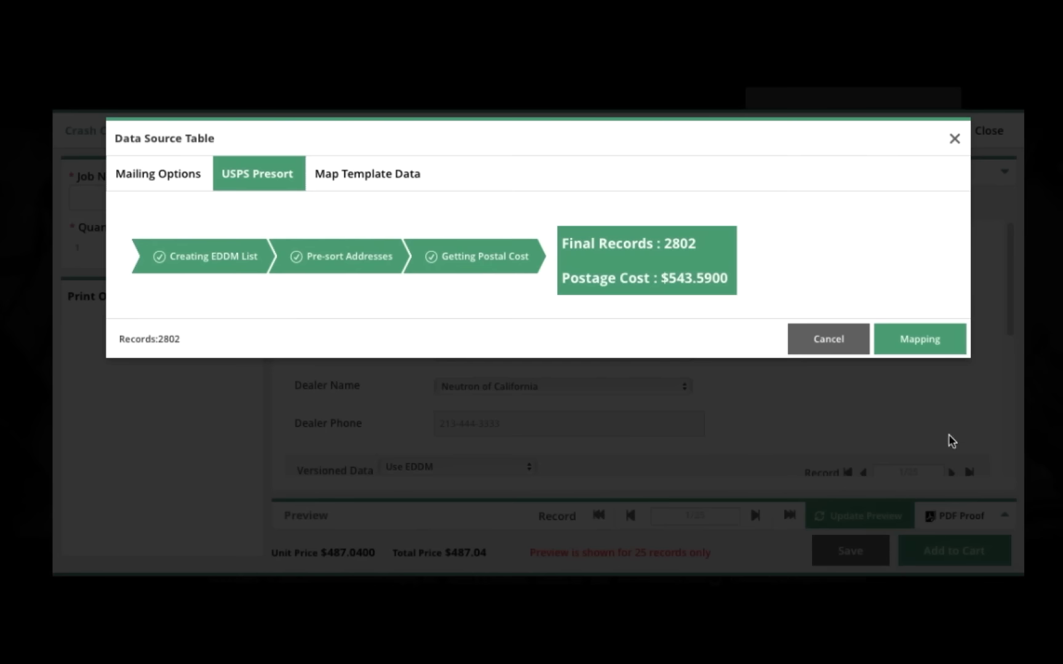
{"action": "left_click", "coordinate": [933, 349]}
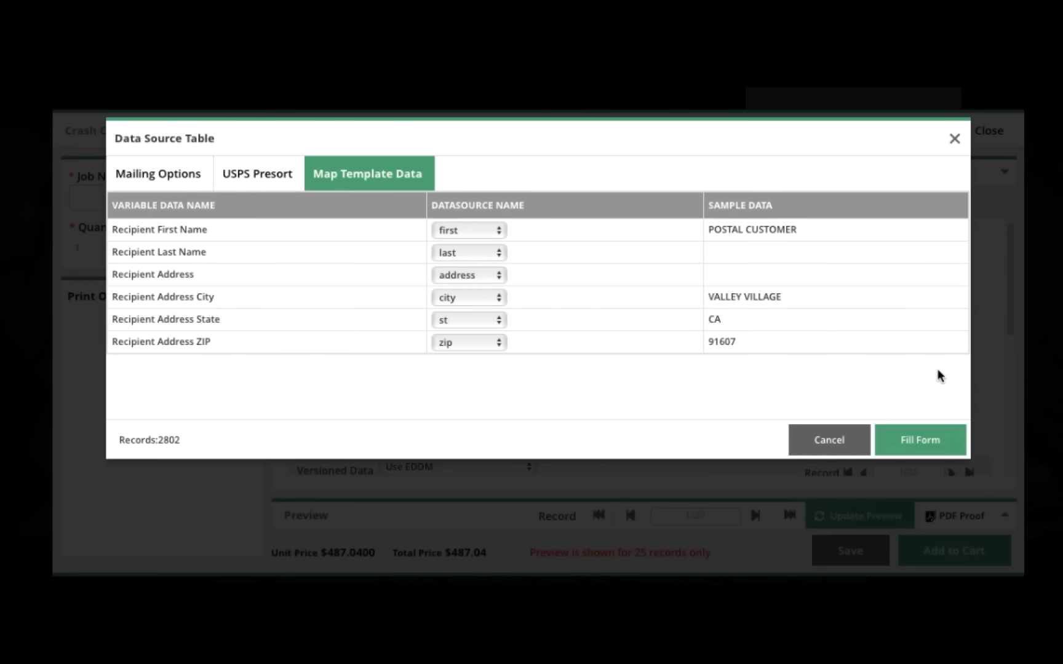
{"action": "left_click", "coordinate": [929, 446]}
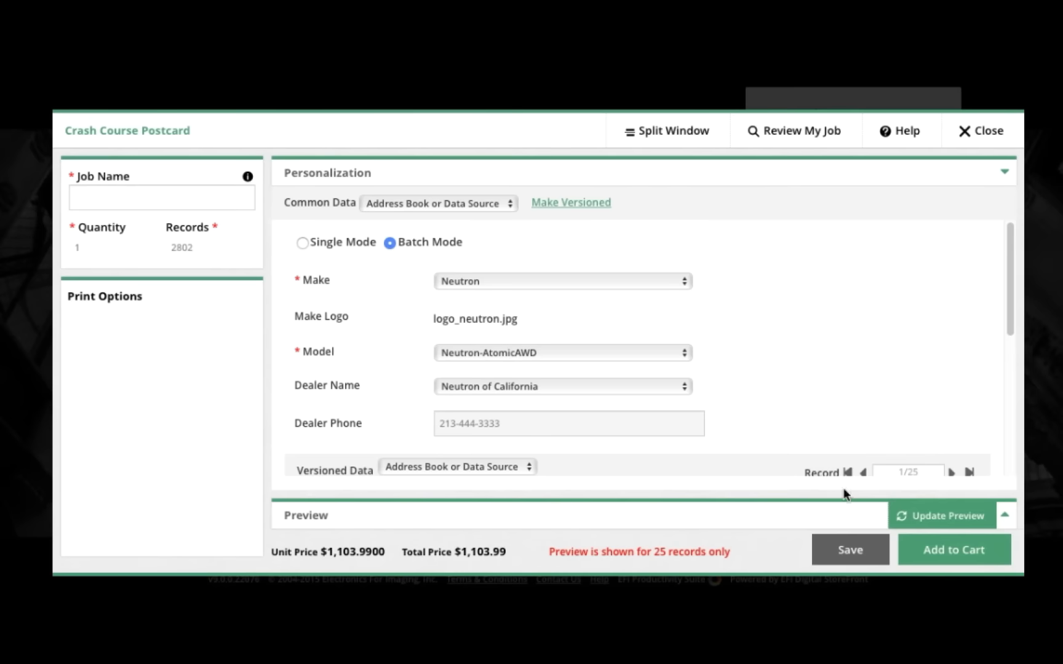
- Zoom the proof's back side onto the POSTAL CUSTOMER, VALLEY VILLAGE, CA 91607 address
{"action": "left_click", "coordinate": [941, 515]}
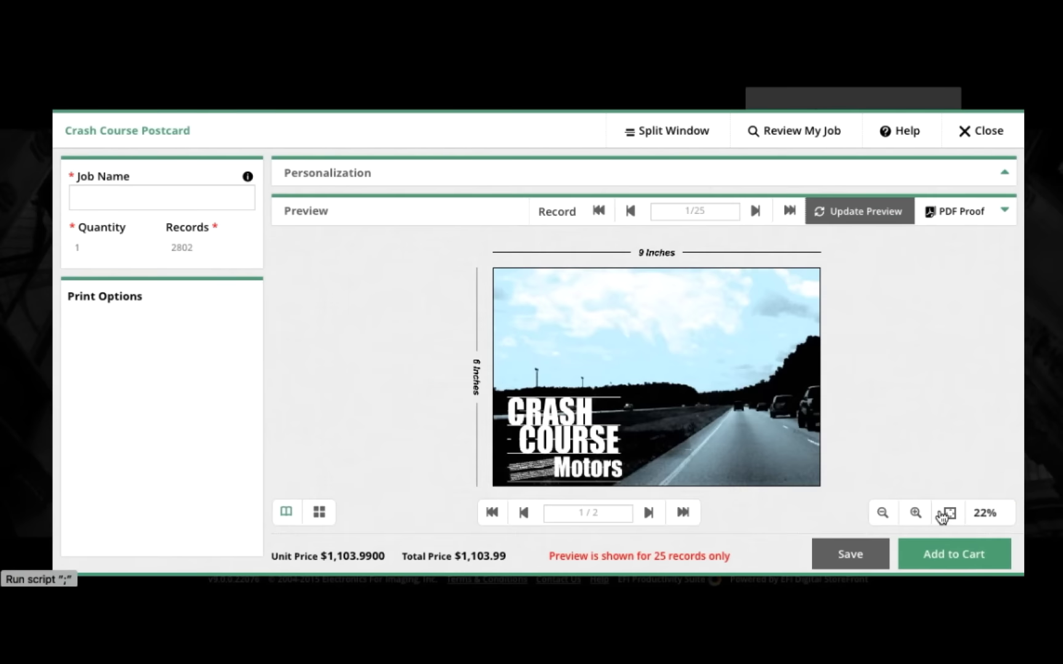
{"action": "left_click", "coordinate": [650, 514]}
{"action": "left_click", "coordinate": [719, 463]}
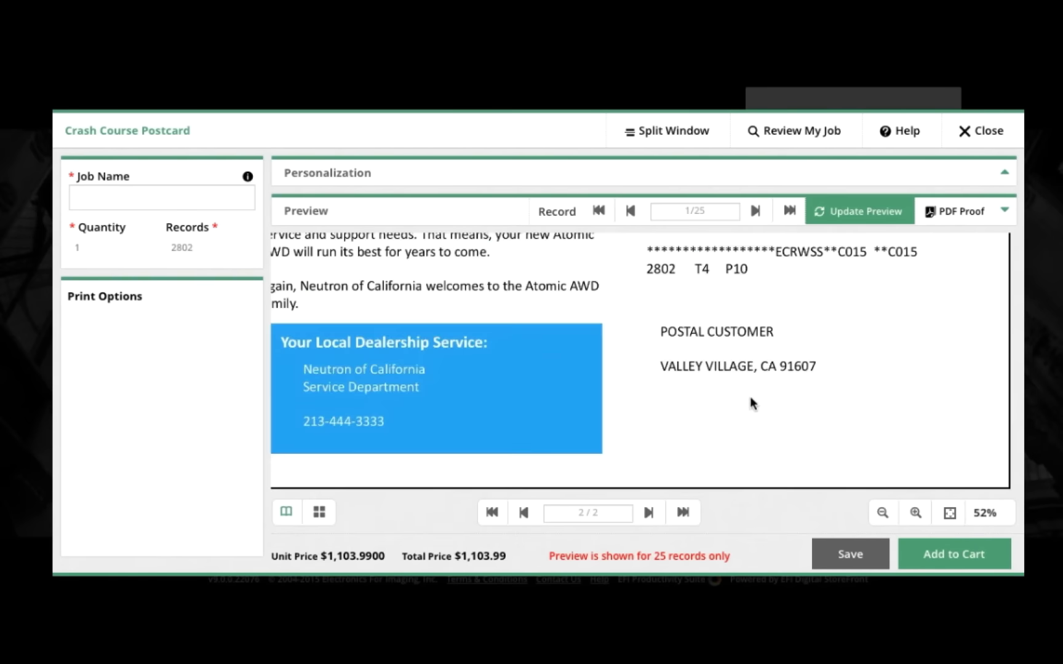
{"action": "scroll", "coordinate": [744, 384], "scroll_direction": "up", "scroll_amount": 1}
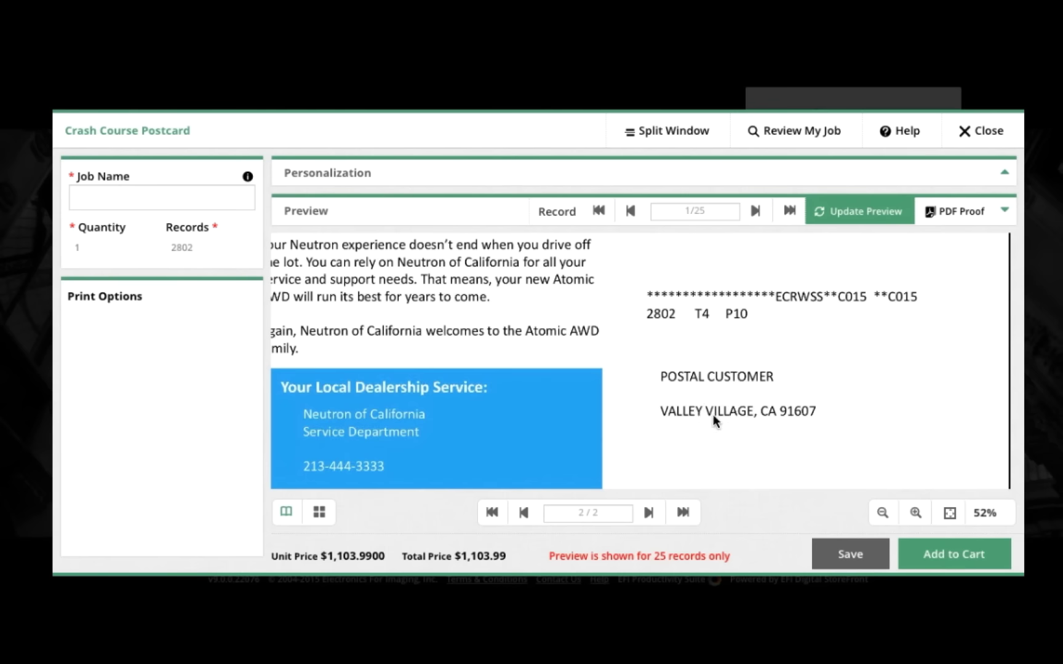